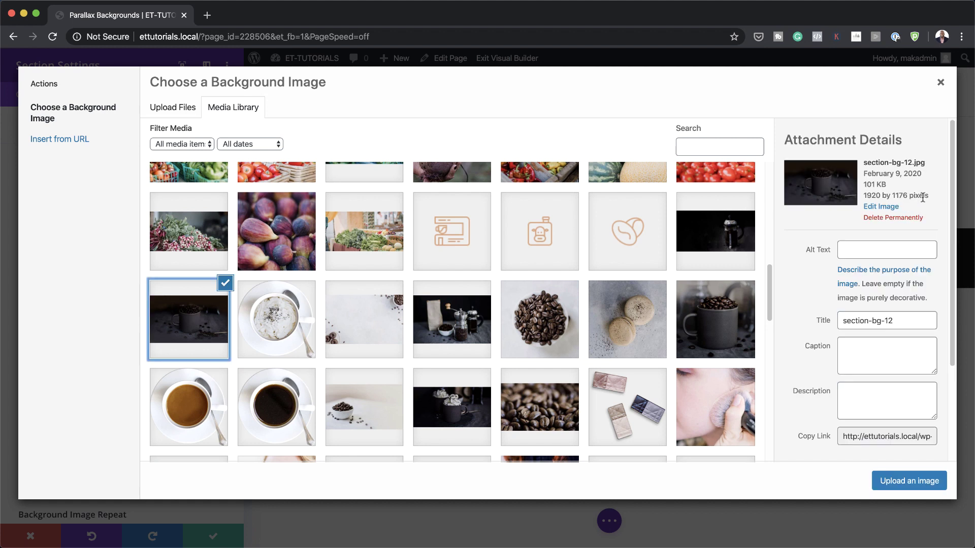
# Step: Use section-bg-12.jpg as the section's background image and enable its parallax effect with the CSS method
pyautogui.click(929, 485)
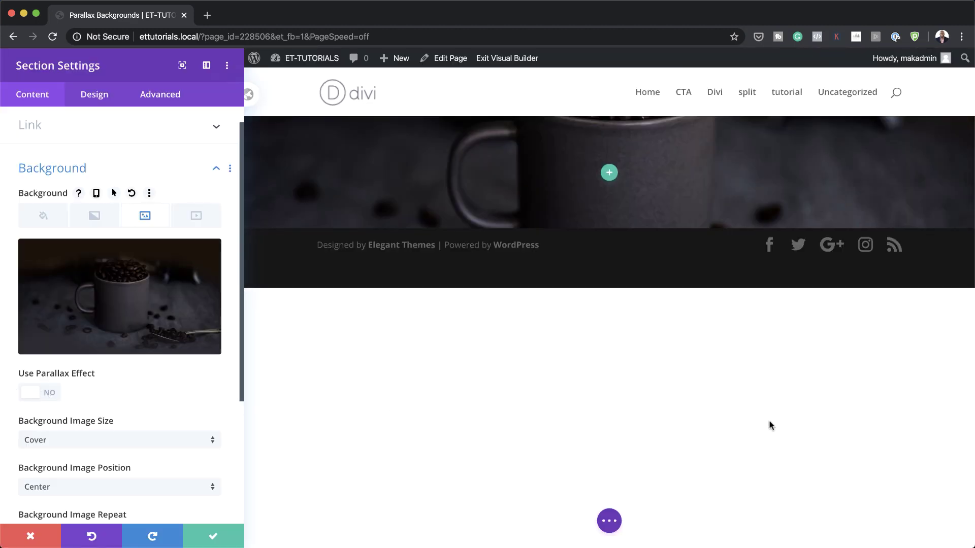
pyautogui.click(50, 393)
pyautogui.click(122, 444)
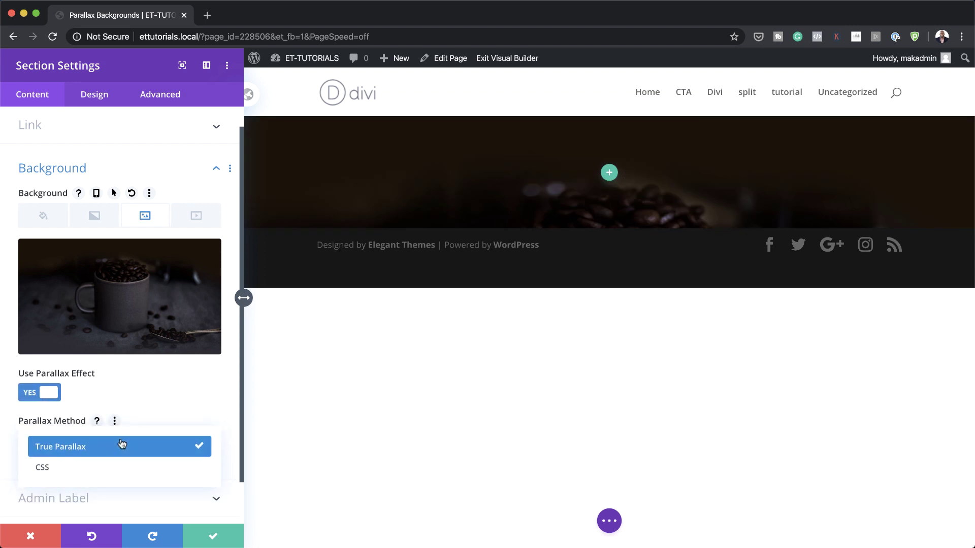
pyautogui.click(108, 469)
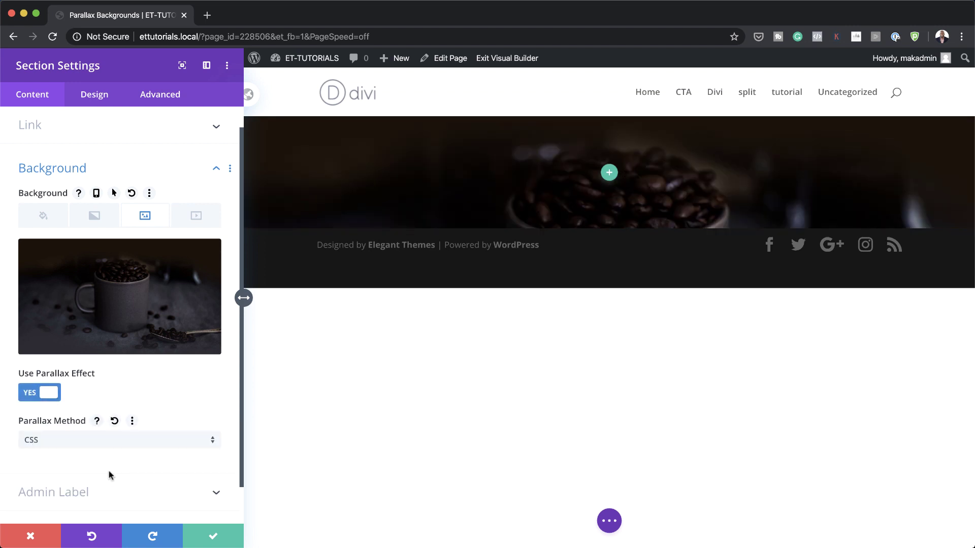
# Step: Set the section's top and bottom padding to 10vw and save the section settings
pyautogui.click(99, 102)
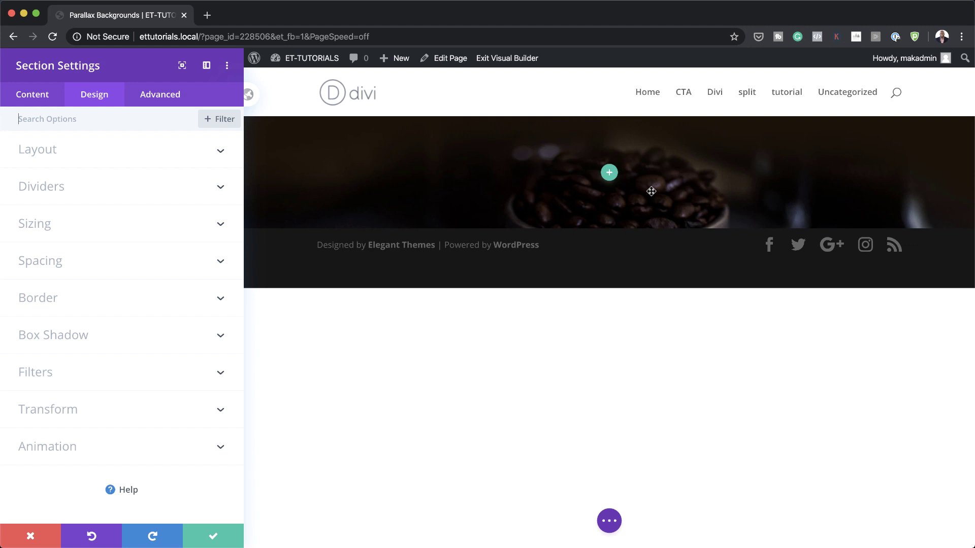
pyautogui.click(64, 264)
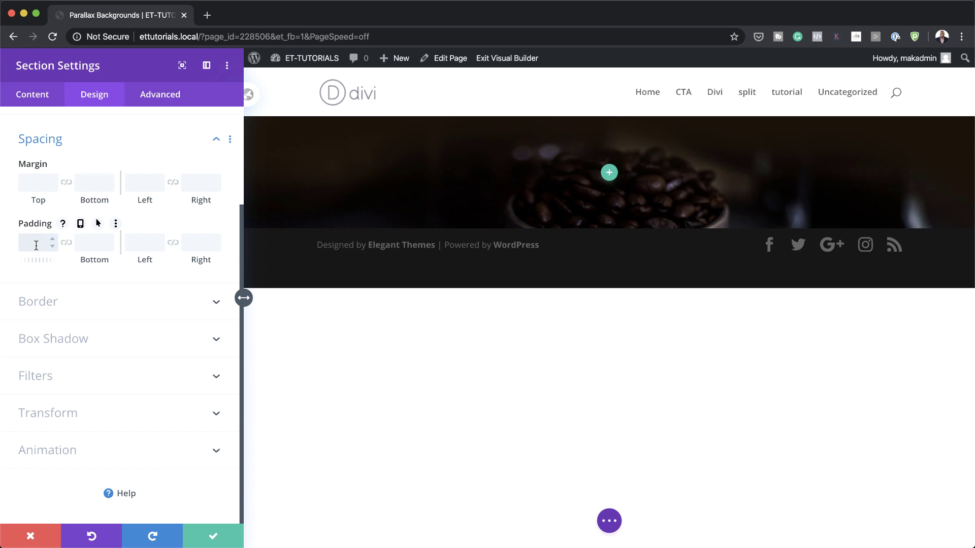
pyautogui.write('10vw')
pyautogui.click(66, 243)
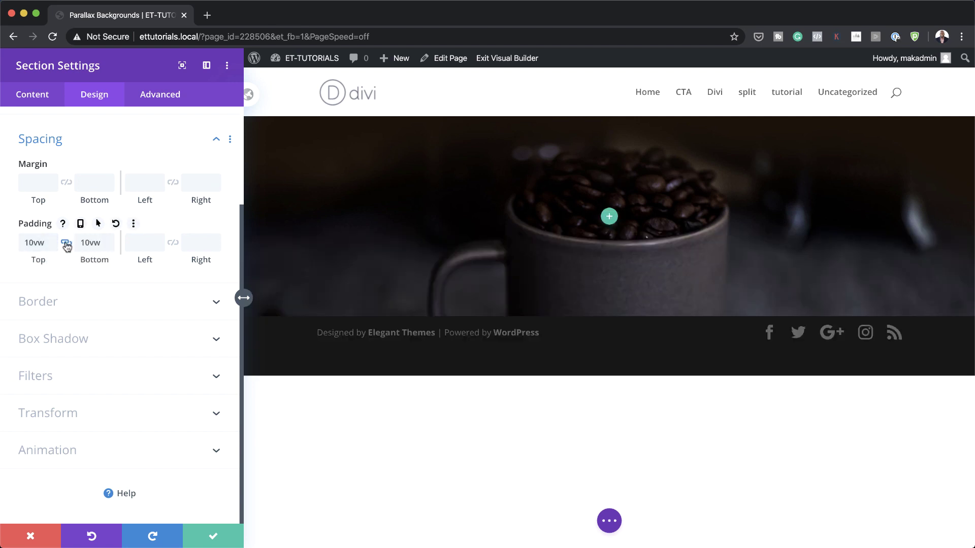
pyautogui.click(213, 539)
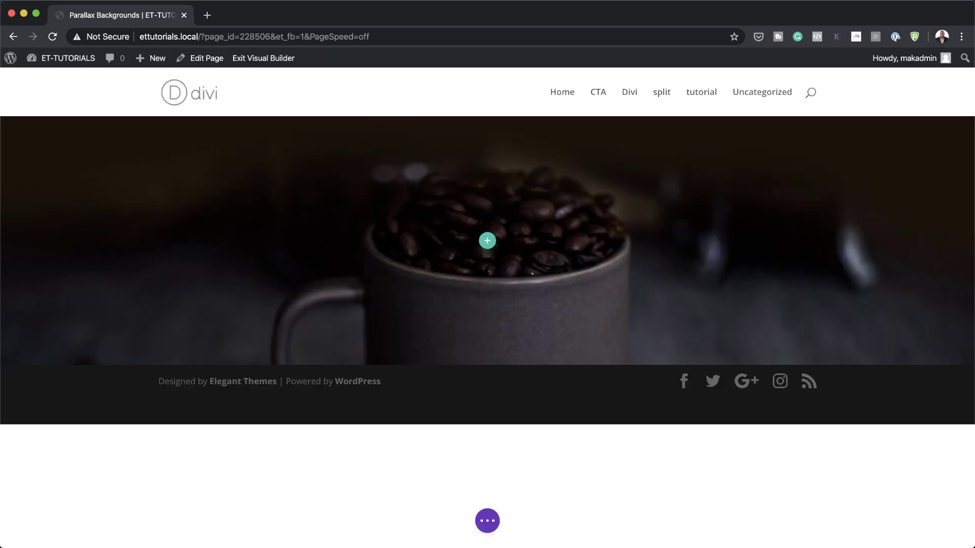
# Step: Insert a single-column row in the section and add a Blurb module to it
pyautogui.click(487, 241)
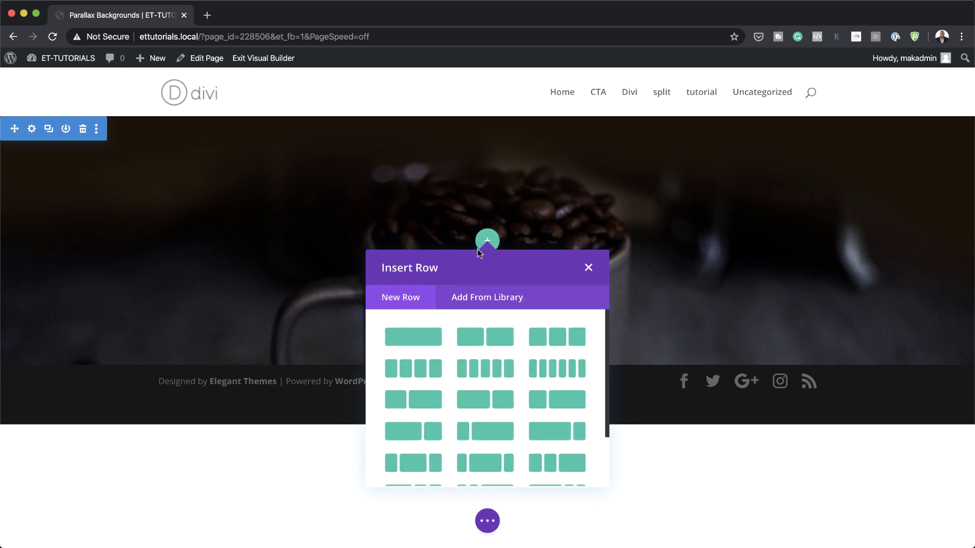
pyautogui.click(422, 343)
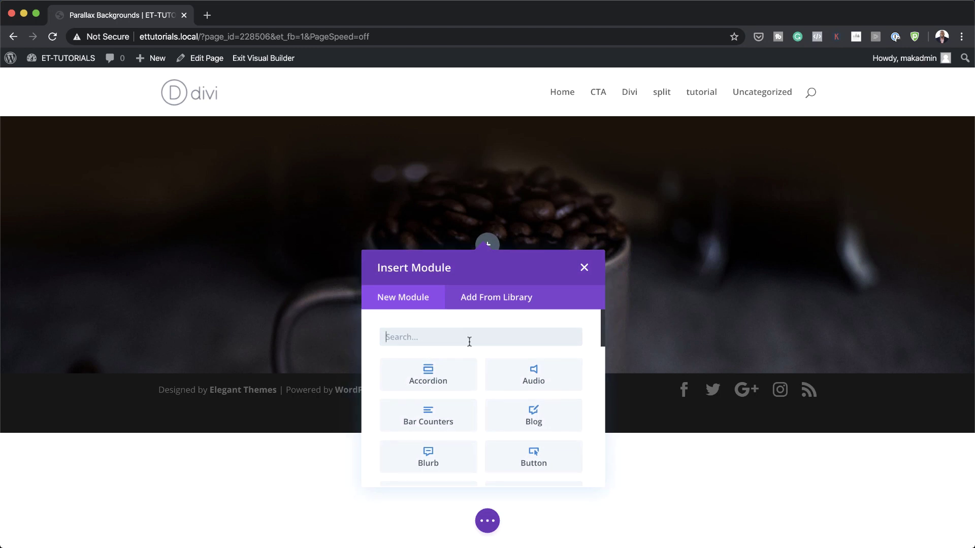
pyautogui.write('blur')
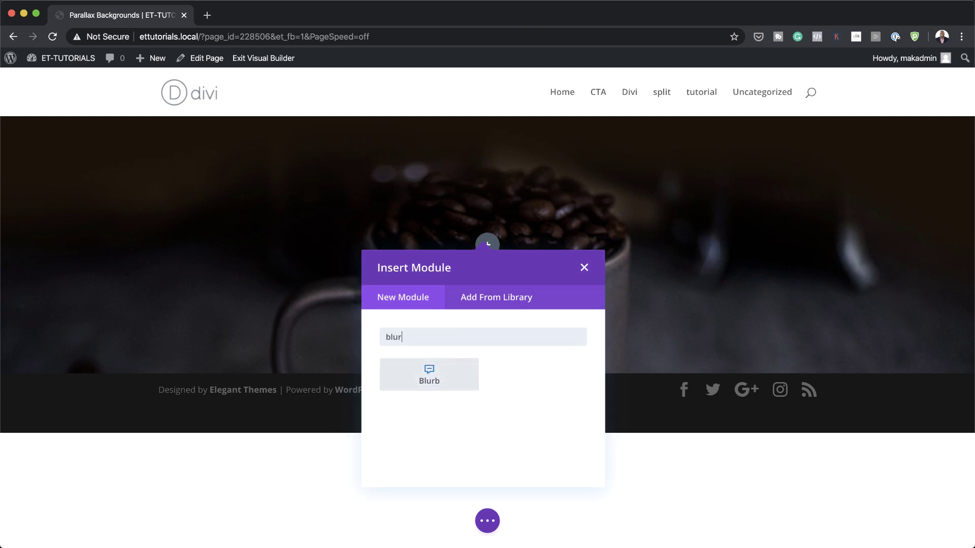
pyautogui.click(432, 380)
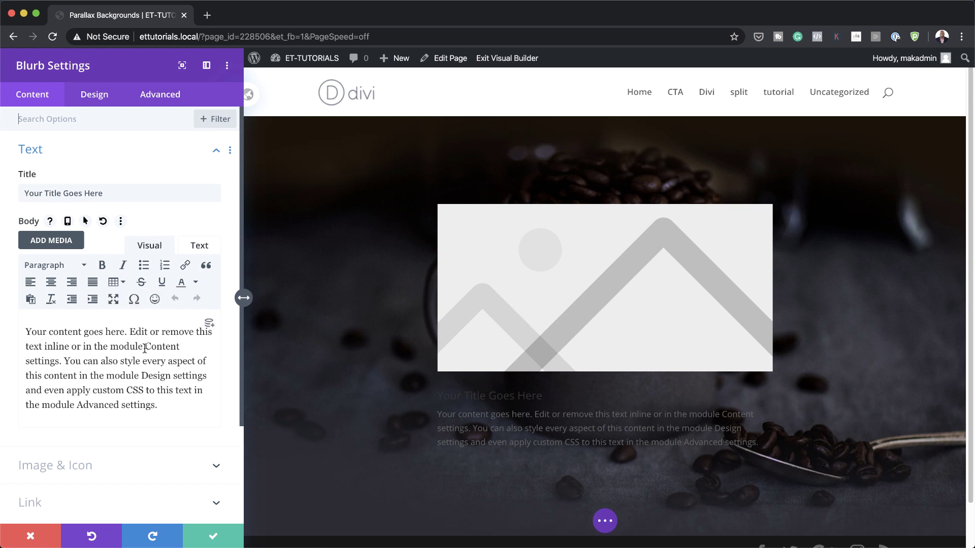
# Step: Switch the blurb from an image to an icon and choose the coffee cup icon
pyautogui.scroll(-3, 144, 348)
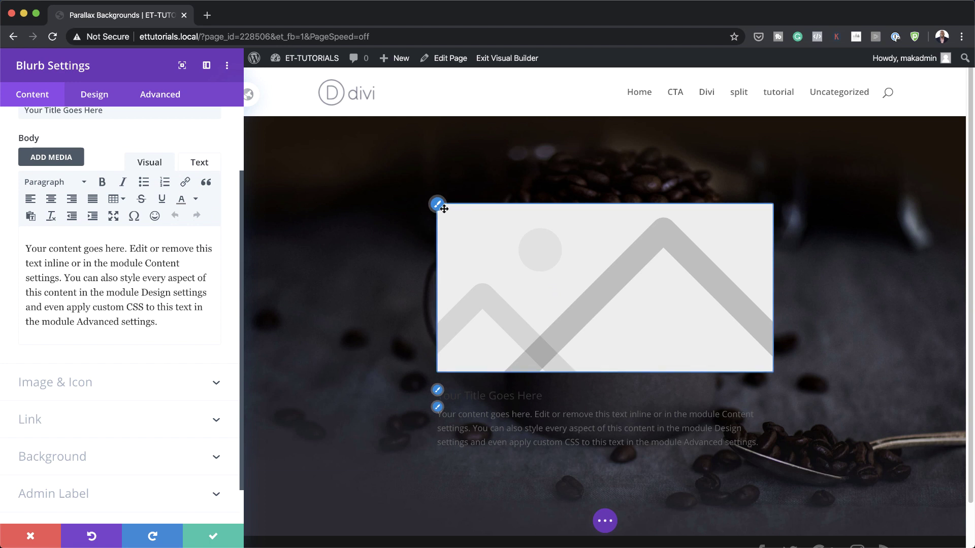
pyautogui.click(94, 384)
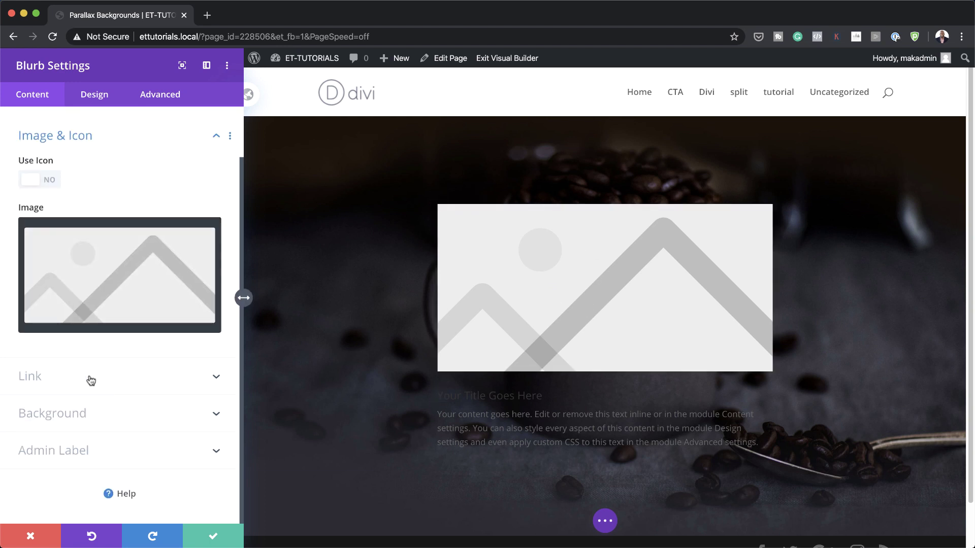
pyautogui.click(50, 181)
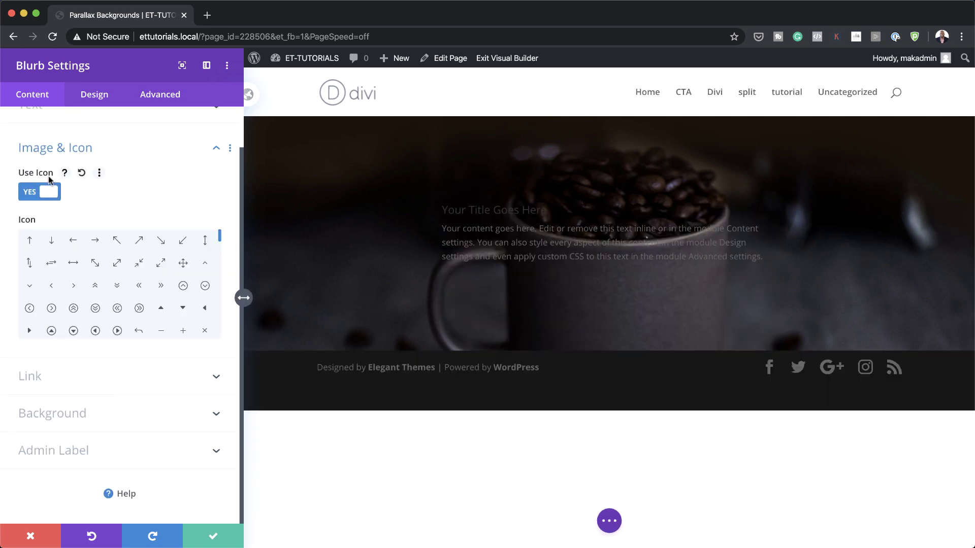
pyautogui.moveTo(222, 240); pyautogui.dragTo(215, 267)
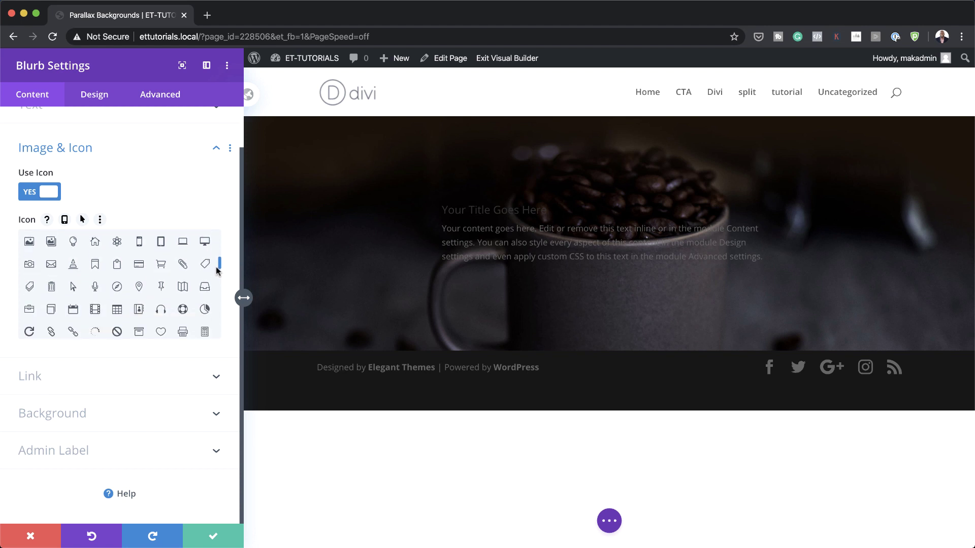
pyautogui.click(51, 323)
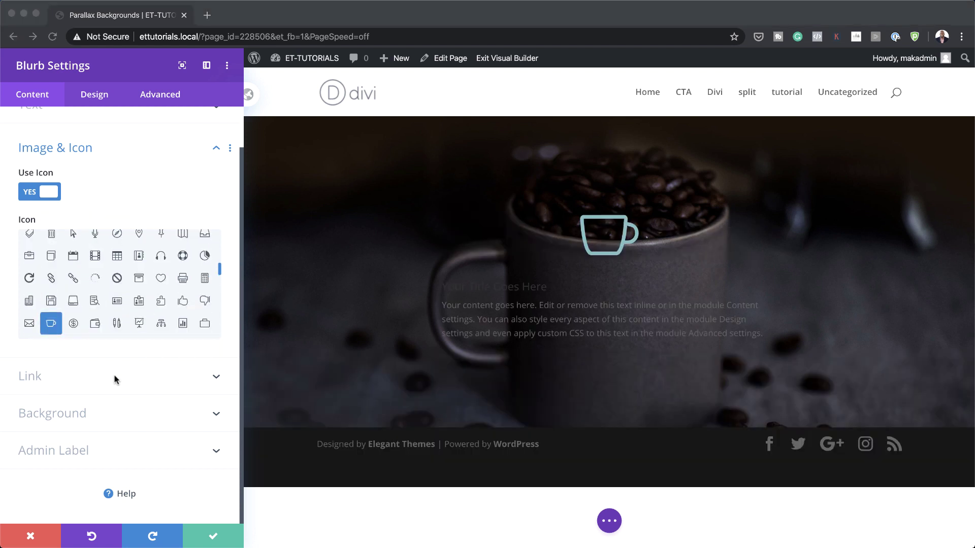
# Step: Set the blurb's icon color to #ffffff
pyautogui.click(91, 94)
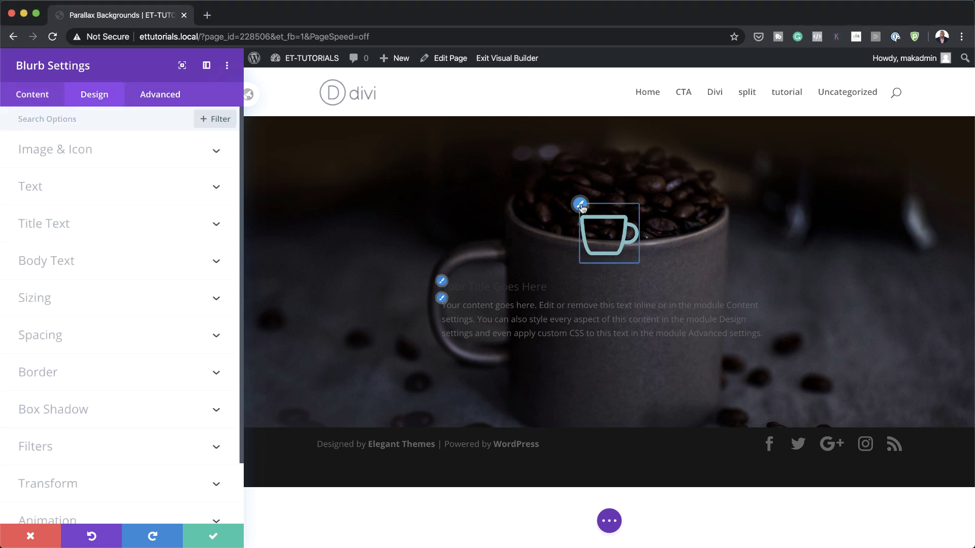
pyautogui.click(580, 205)
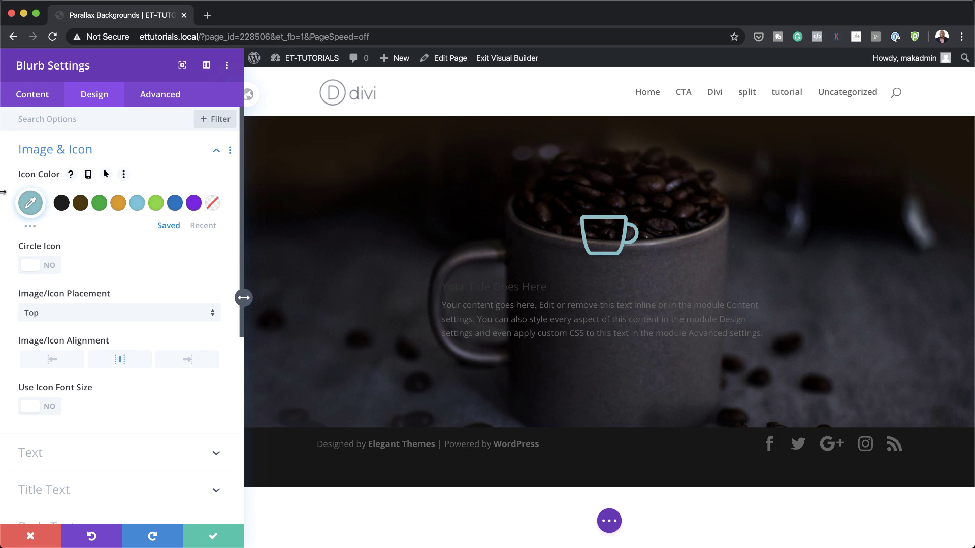
pyautogui.click(30, 203)
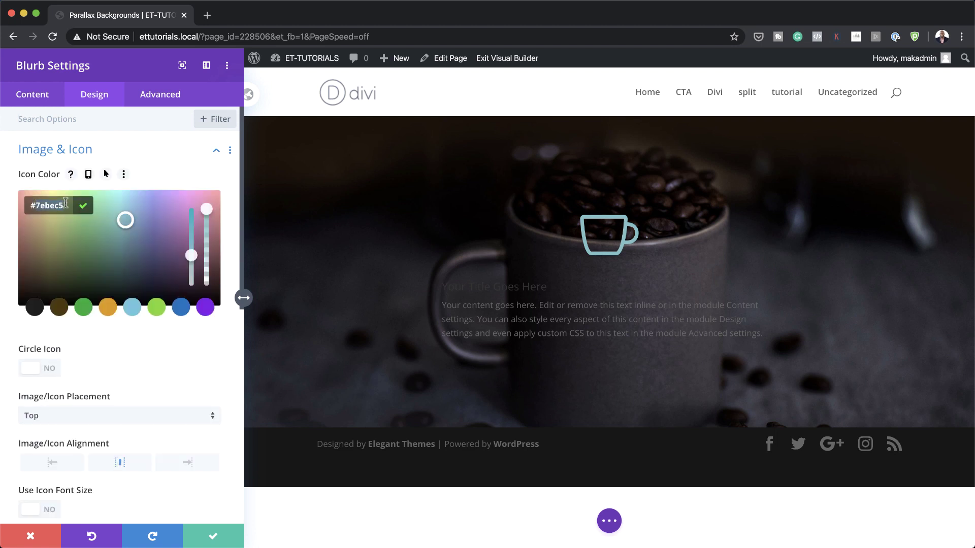
pyautogui.hotkey('ctrl', 'a')
pyautogui.write('#ffffff')
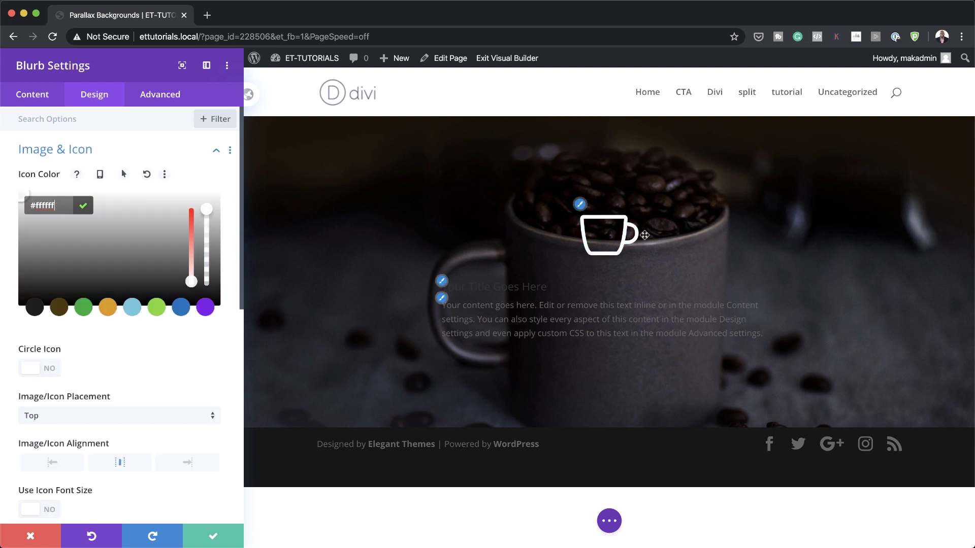
# Step: Enable a custom icon font size for the blurb and set it to 50px
pyautogui.scroll(-1, 98, 335)
pyautogui.scroll(-3, 98, 335)
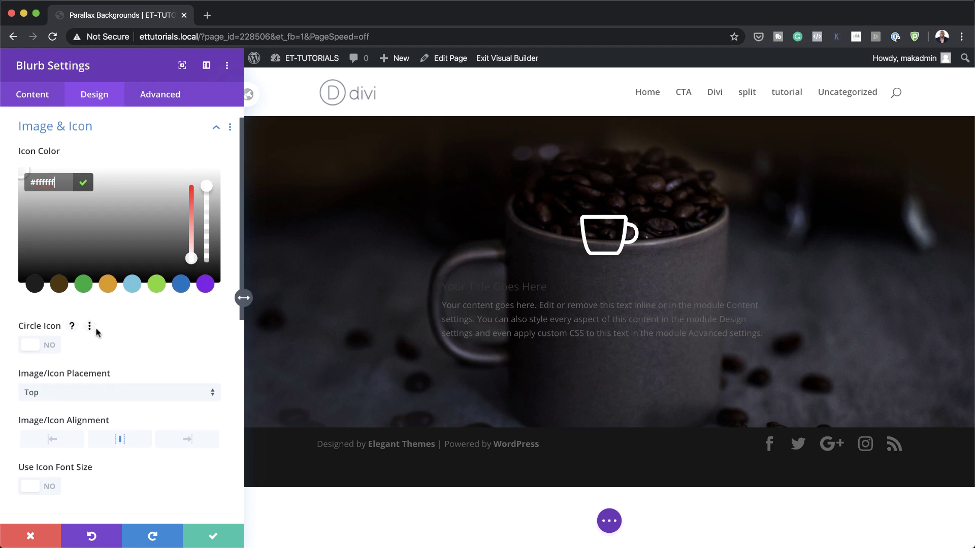
pyautogui.scroll(-3, 97, 361)
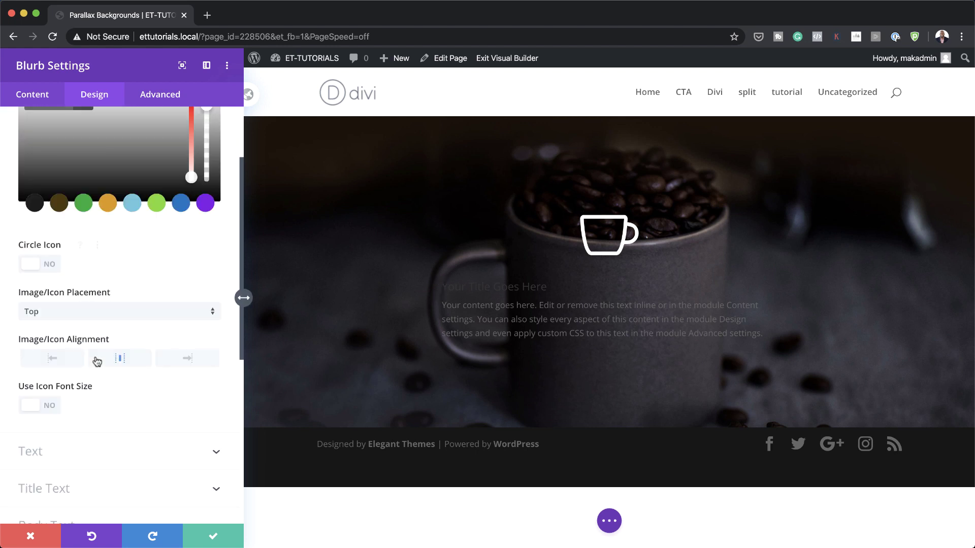
pyautogui.click(51, 409)
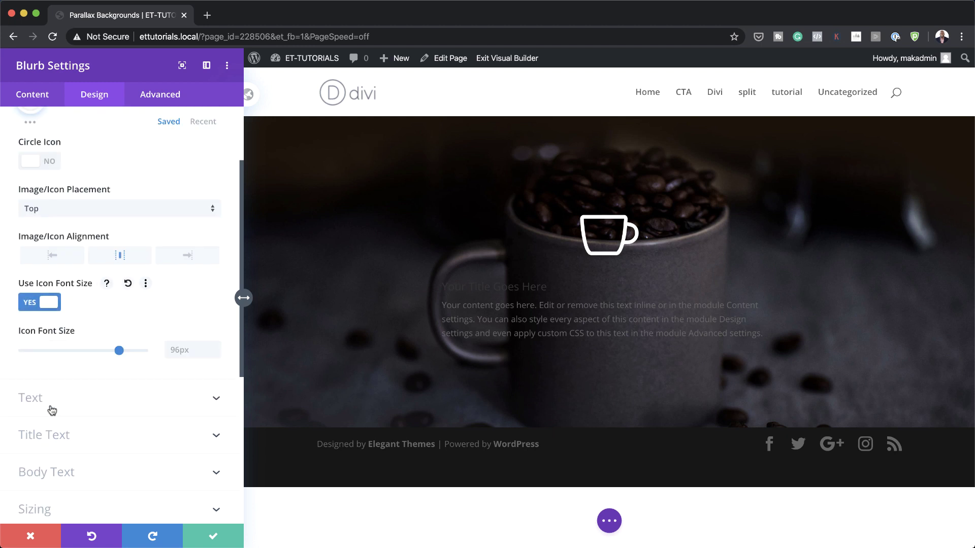
pyautogui.click(217, 350)
pyautogui.write('5')
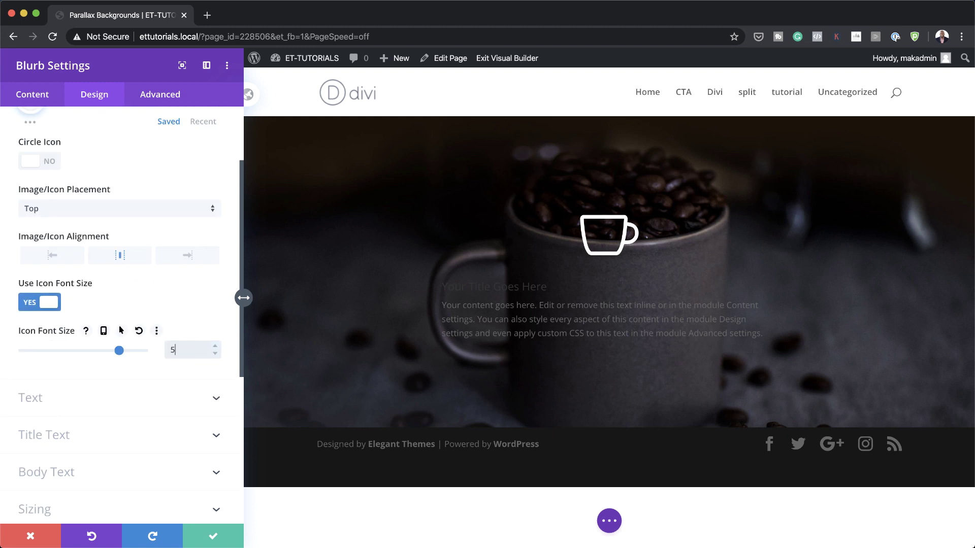
pyautogui.write('0px')
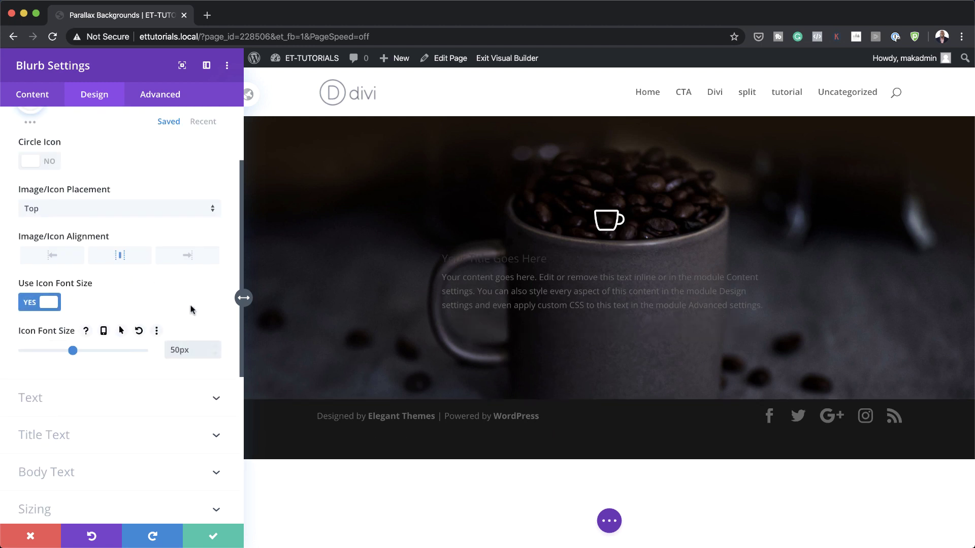
# Step: Set the blurb's text alignment to center
pyautogui.scroll(5, 129, 277)
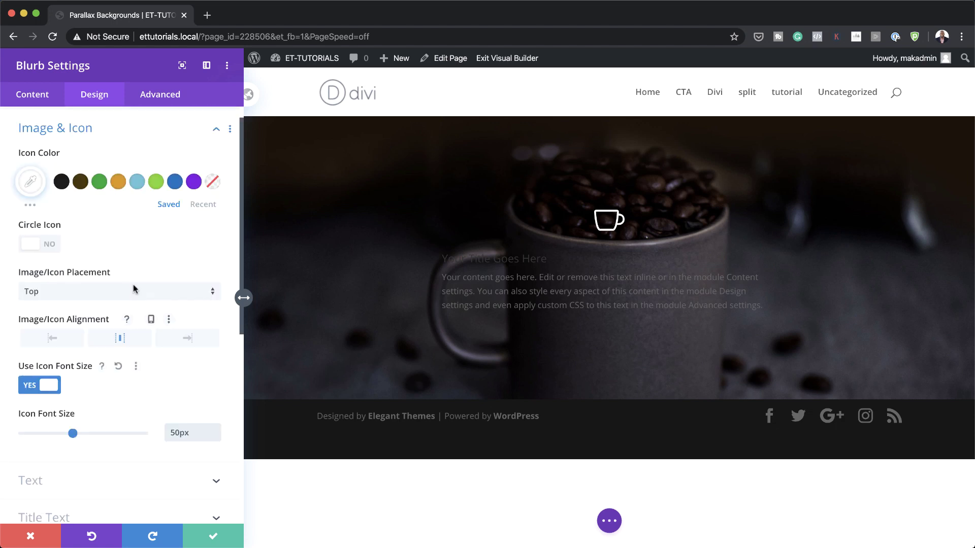
pyautogui.scroll(-4, 133, 284)
pyautogui.click(118, 333)
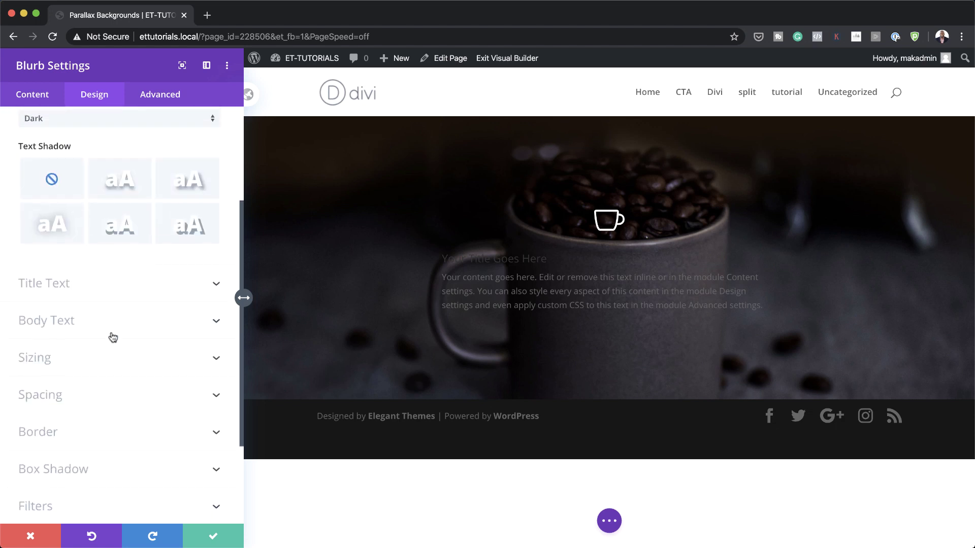
pyautogui.click(94, 170)
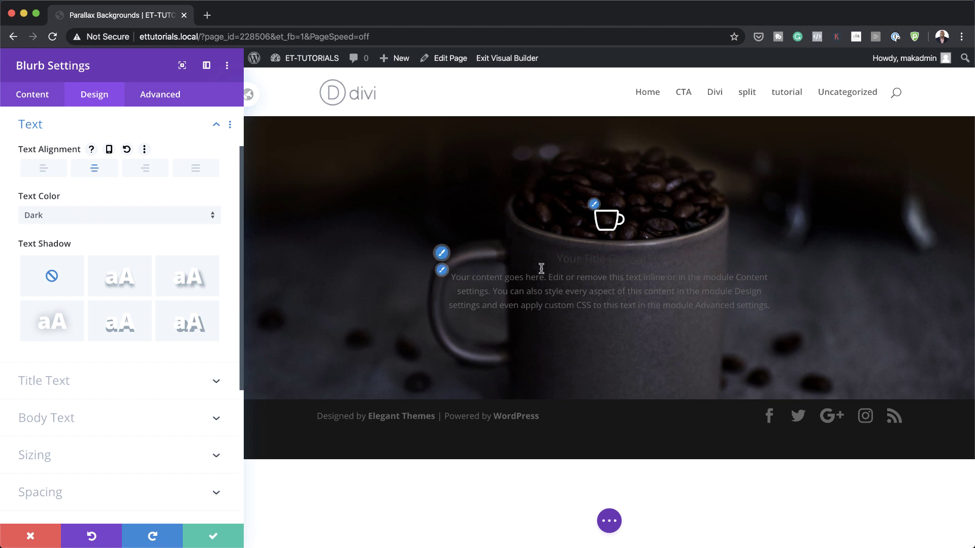
# Step: Set the blurb's title font to Oswald
pyautogui.click(442, 253)
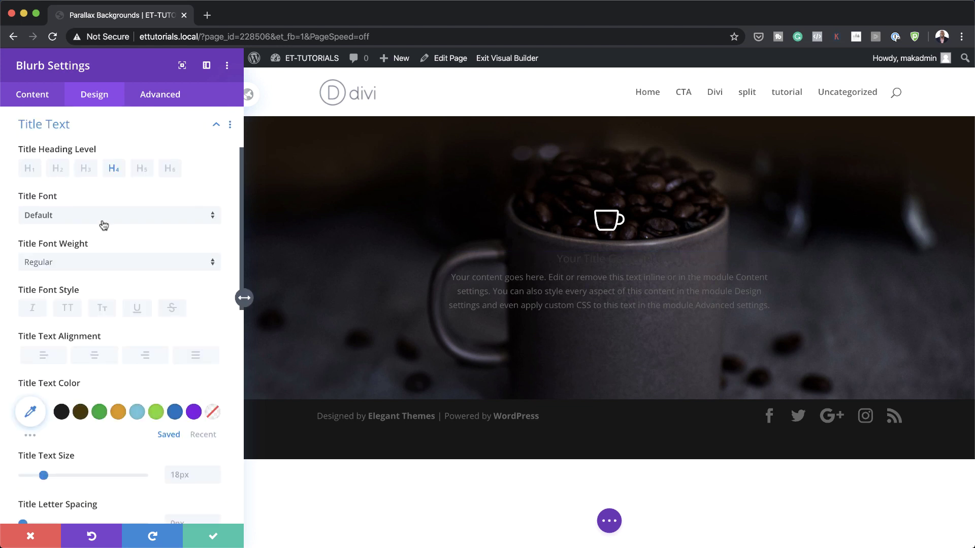
pyautogui.click(72, 219)
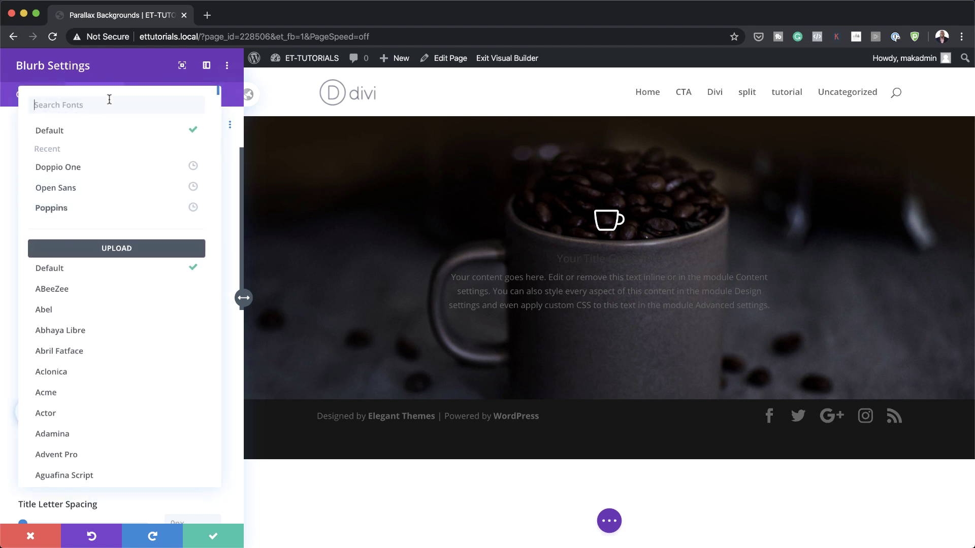
pyautogui.write('osw')
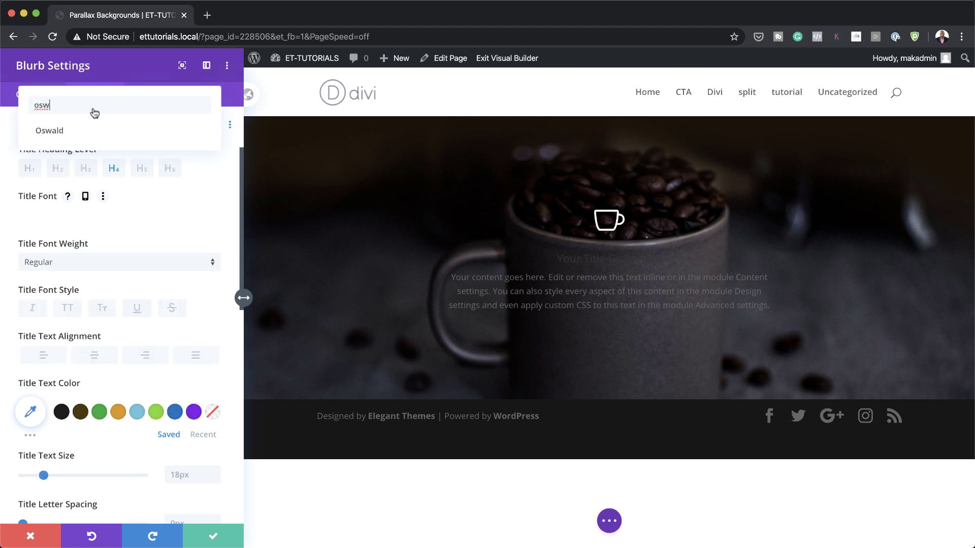
pyautogui.click(81, 132)
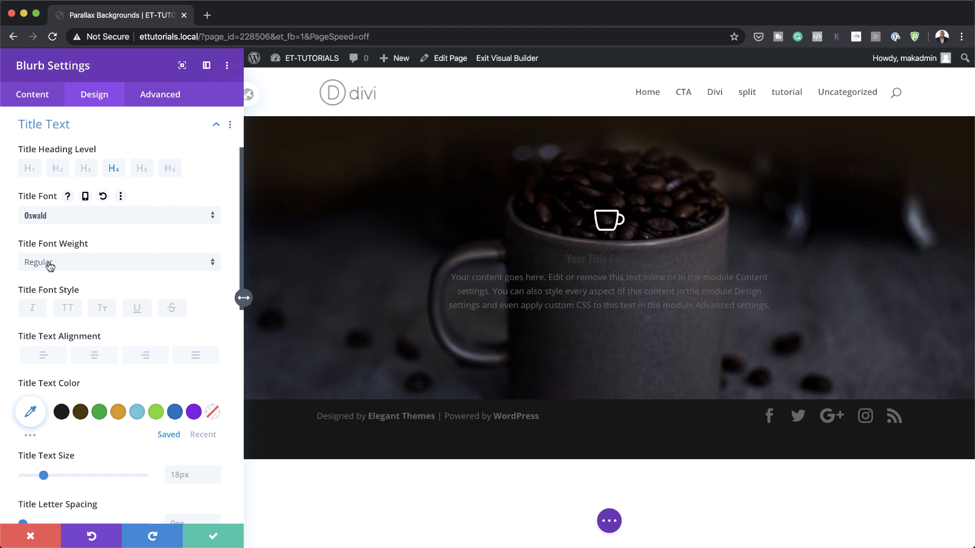
# Step: Make the blurb's title uppercase and set its text color to the recently used white
pyautogui.click(71, 309)
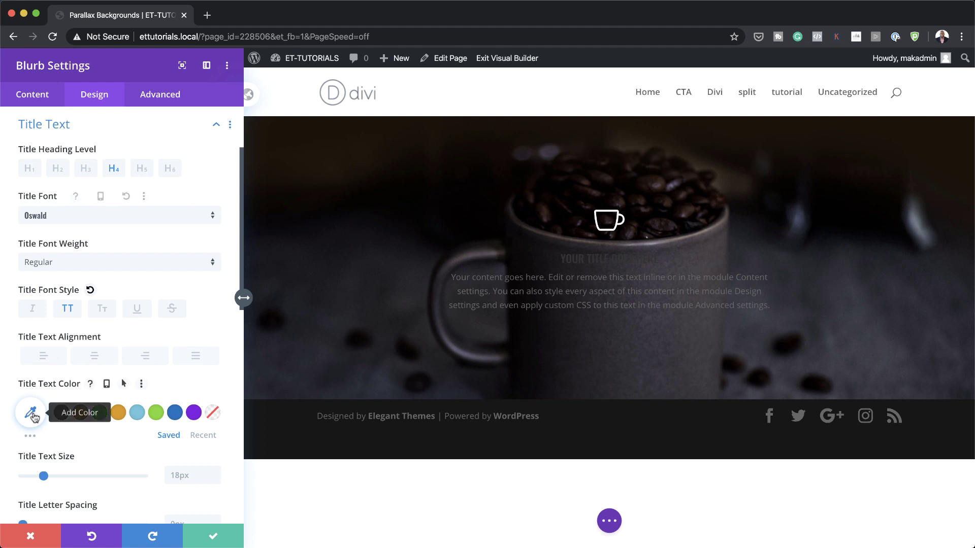
pyautogui.click(204, 436)
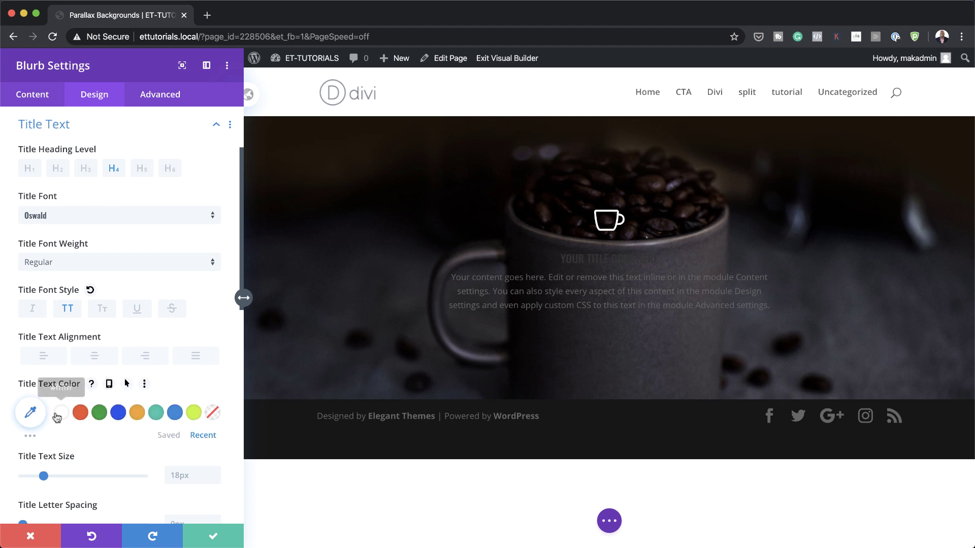
pyautogui.click(58, 416)
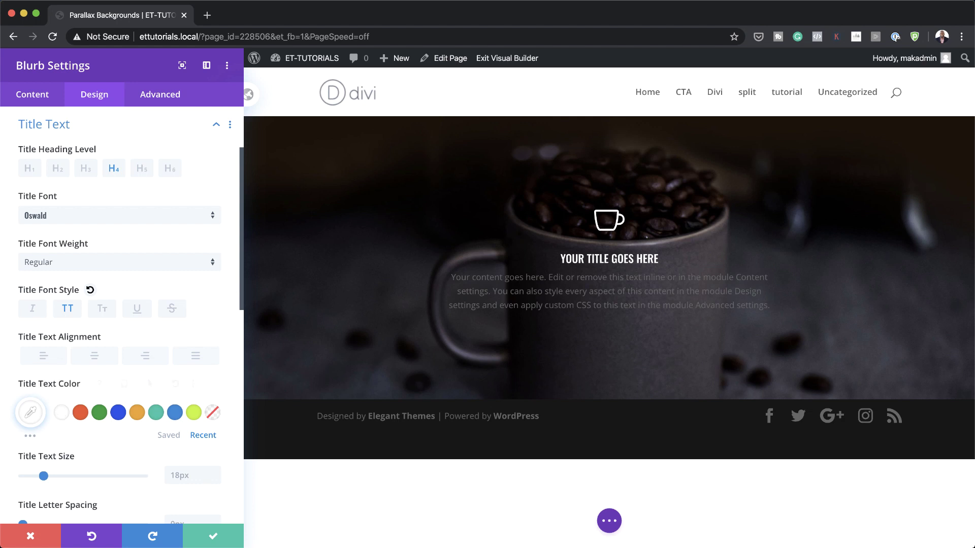
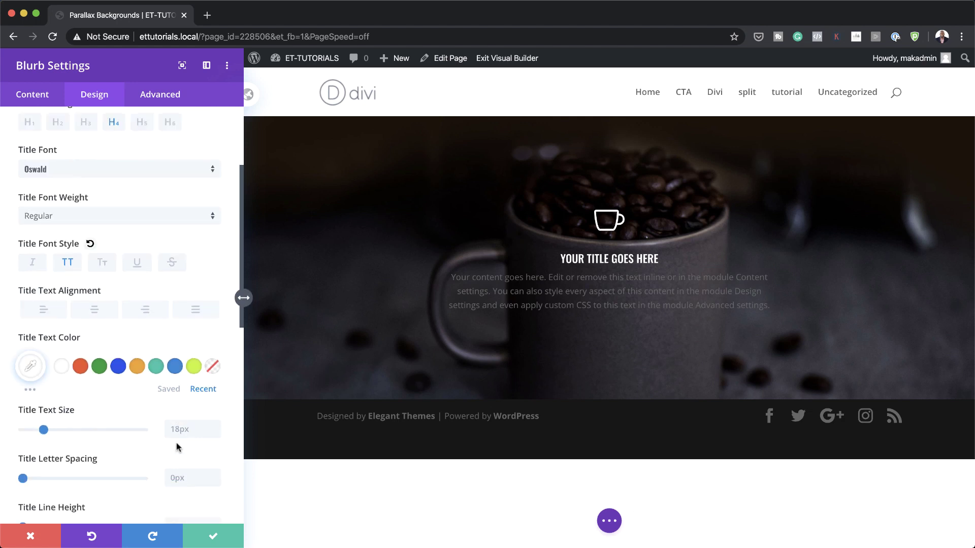
# Step: Set the blurb's title letter spacing to 2px and its body font to Nunito
pyautogui.click(188, 474)
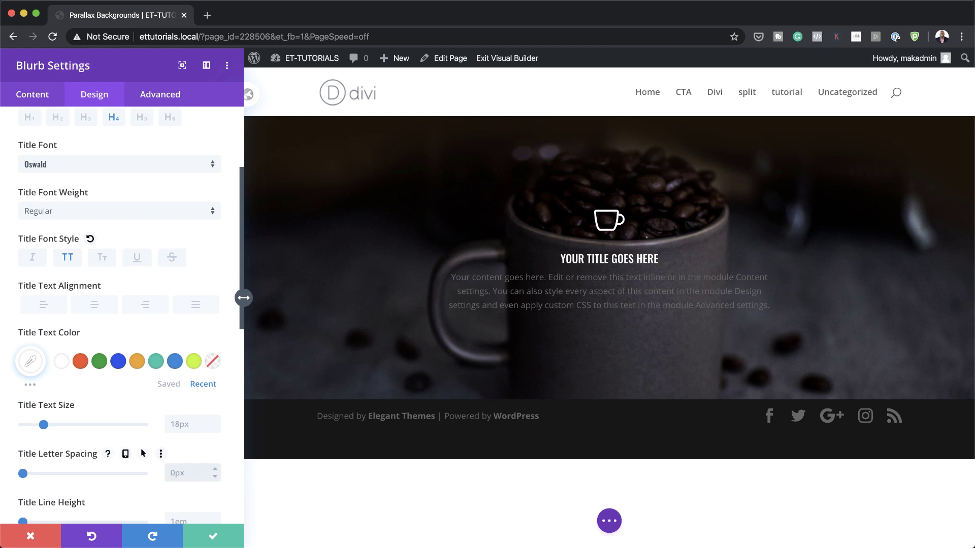
pyautogui.write('2px')
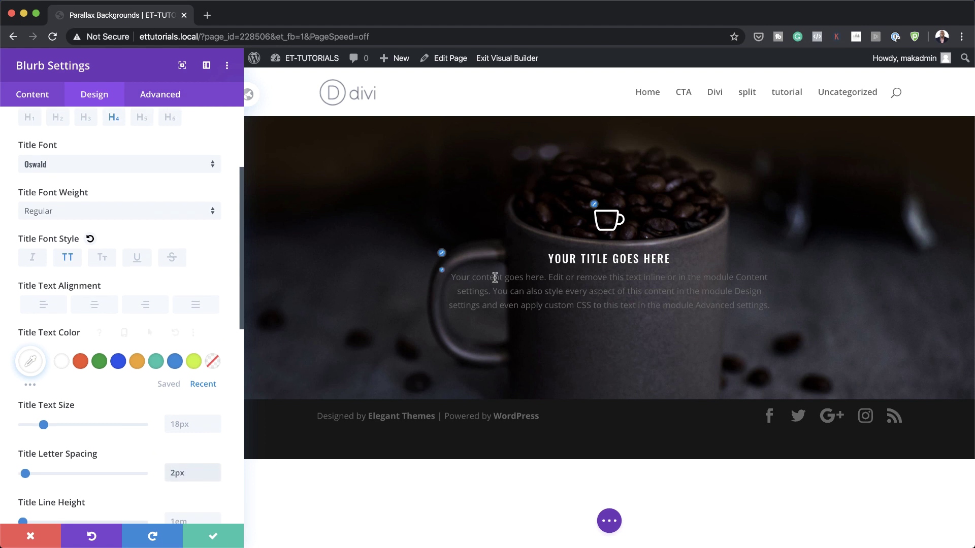
pyautogui.click(442, 270)
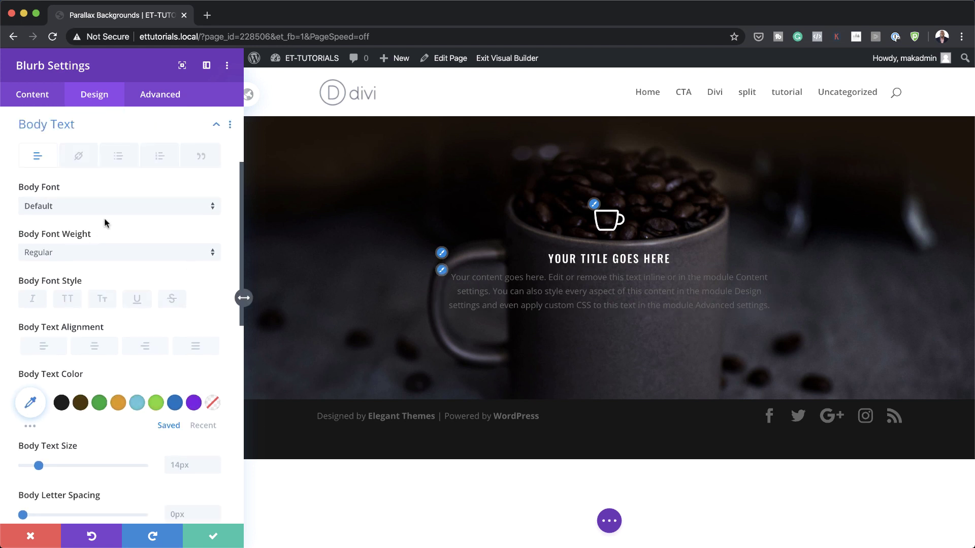
pyautogui.click(103, 208)
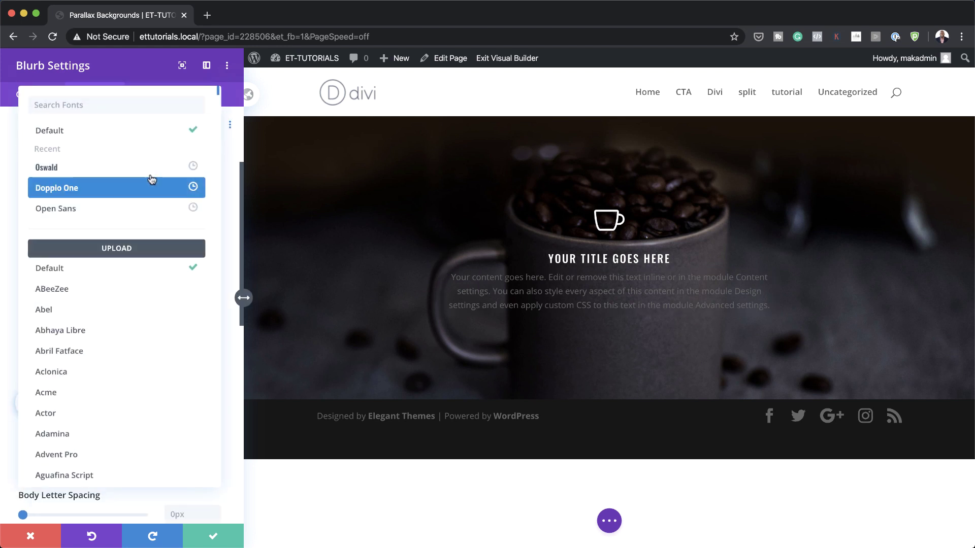
pyautogui.write('nunit')
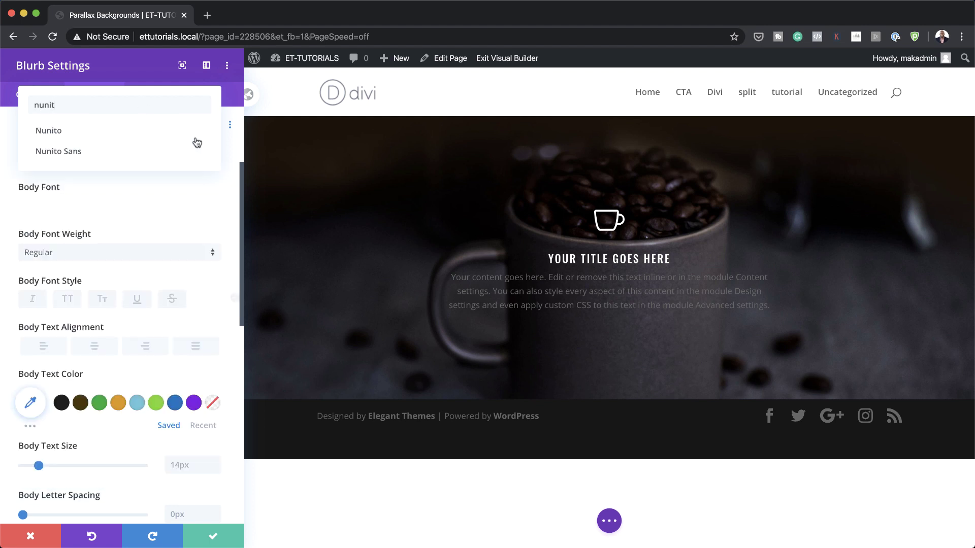
pyautogui.click(135, 132)
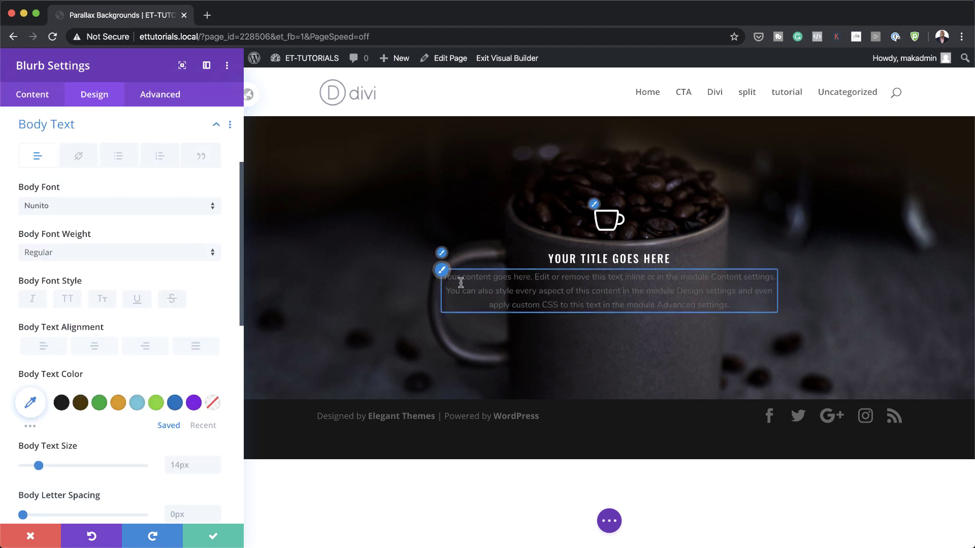
# Step: Color the blurb's body text with the recently used white and set its body letter spacing to 1px
pyautogui.click(202, 425)
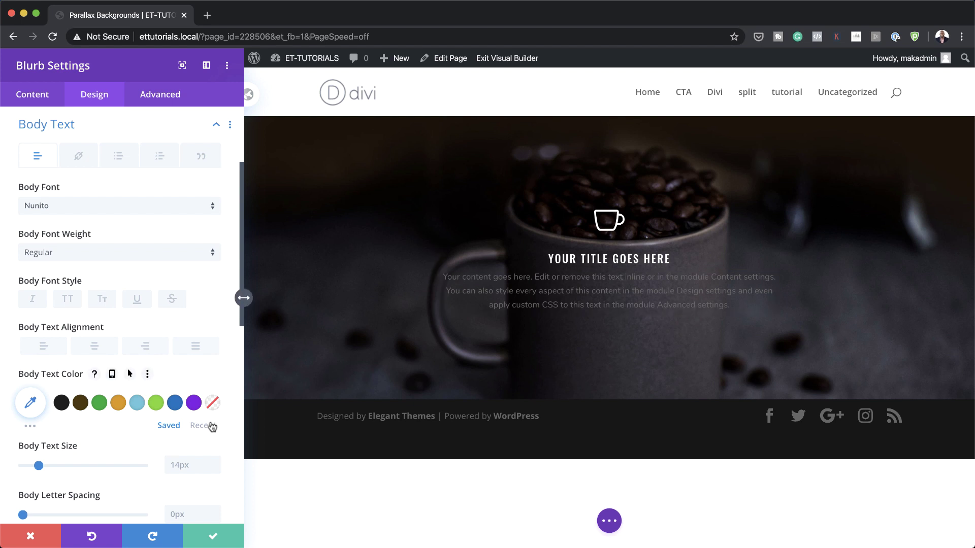
pyautogui.click(61, 407)
pyautogui.scroll(-3, 62, 407)
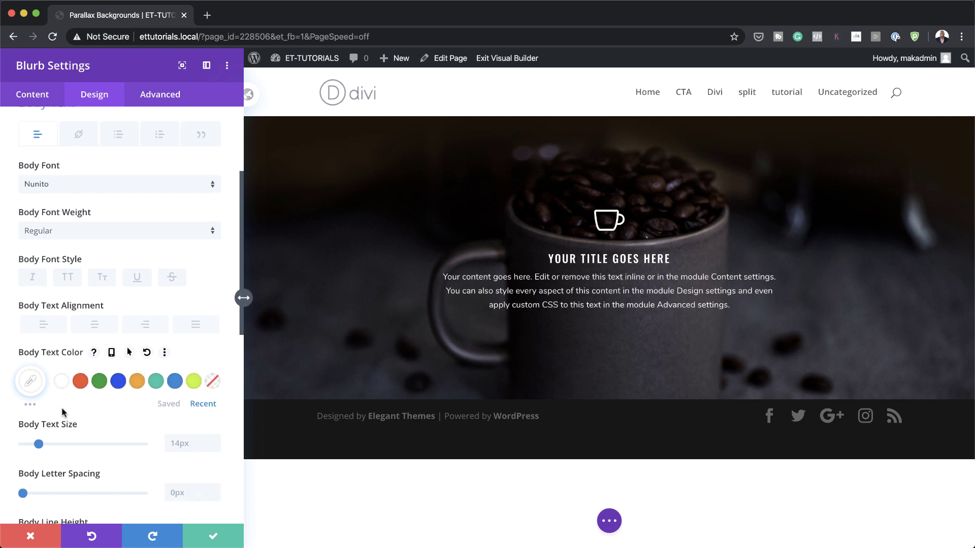
pyautogui.click(198, 446)
pyautogui.write('1px')
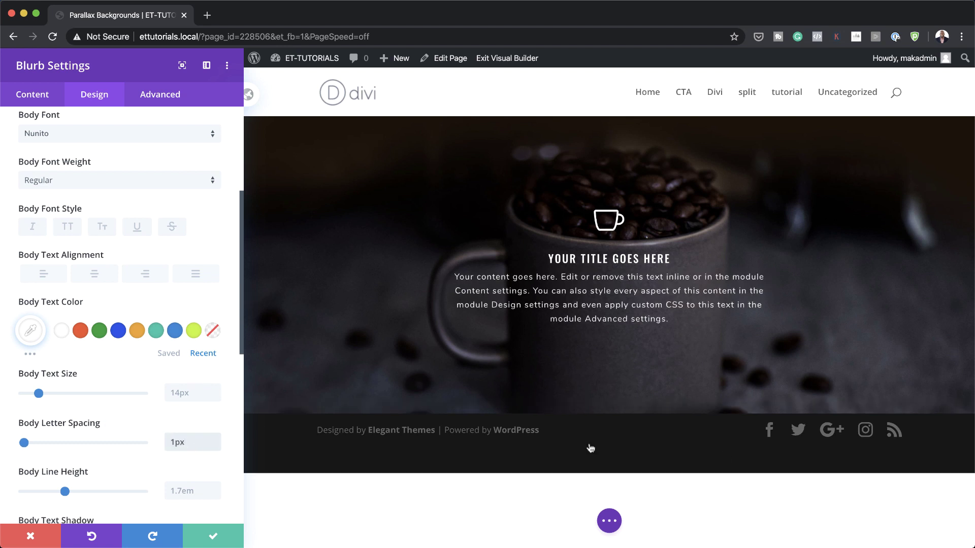
# Step: Set the blurb's padding to 30px on all four sides, linking top with bottom and left with right, and save the module
pyautogui.press('super+Tab')
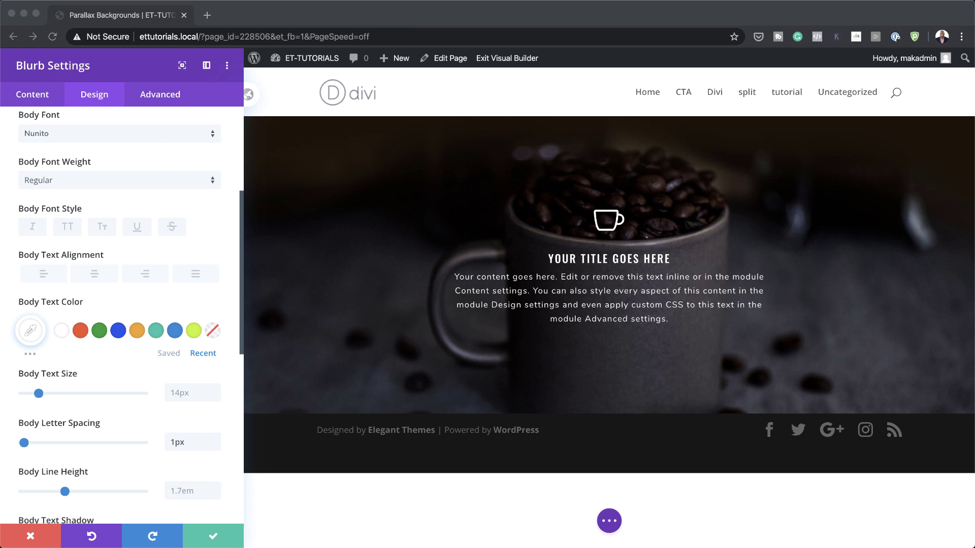
pyautogui.scroll(-8, 184, 462)
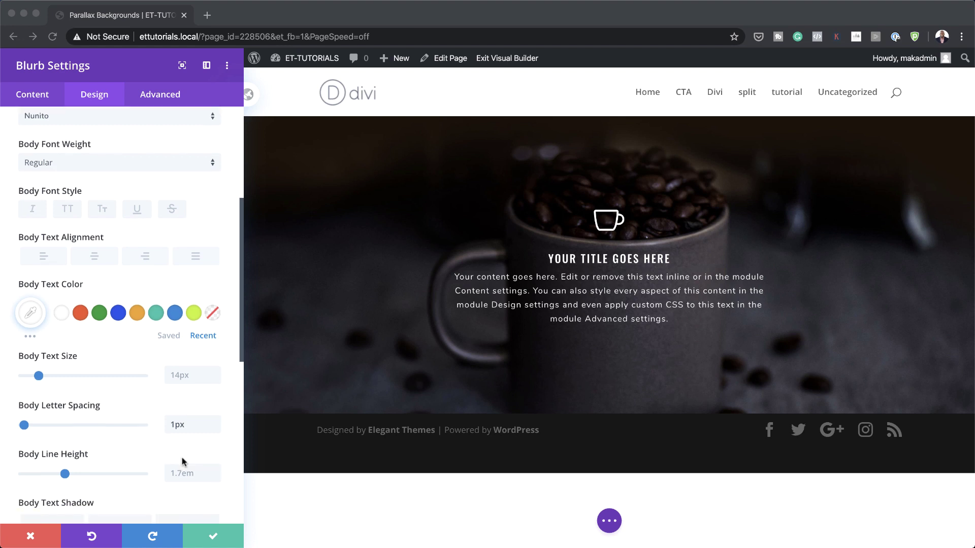
pyautogui.press('super+Tab')
pyautogui.click(39, 296)
pyautogui.click(37, 236)
pyautogui.write('30px')
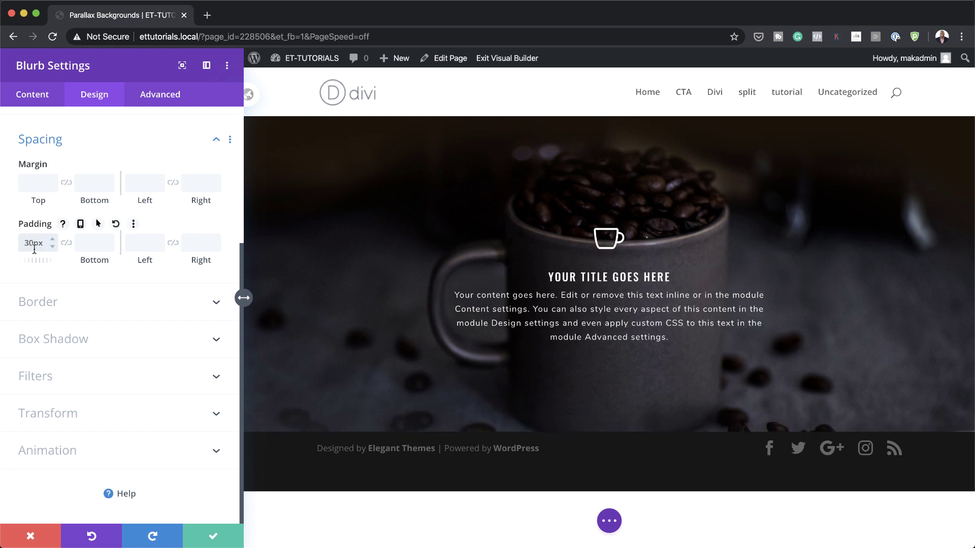
pyautogui.click(67, 243)
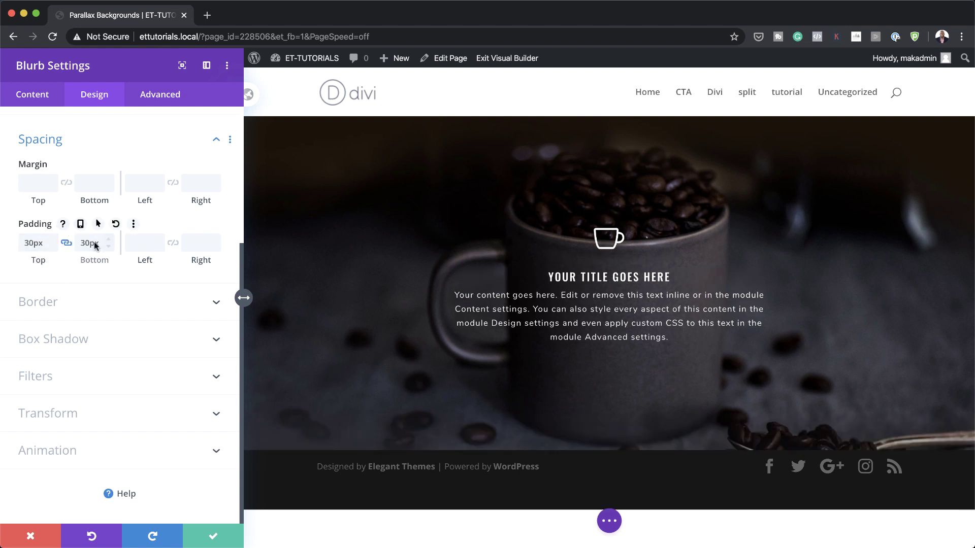
pyautogui.click(140, 235)
pyautogui.write('30px')
pyautogui.click(173, 243)
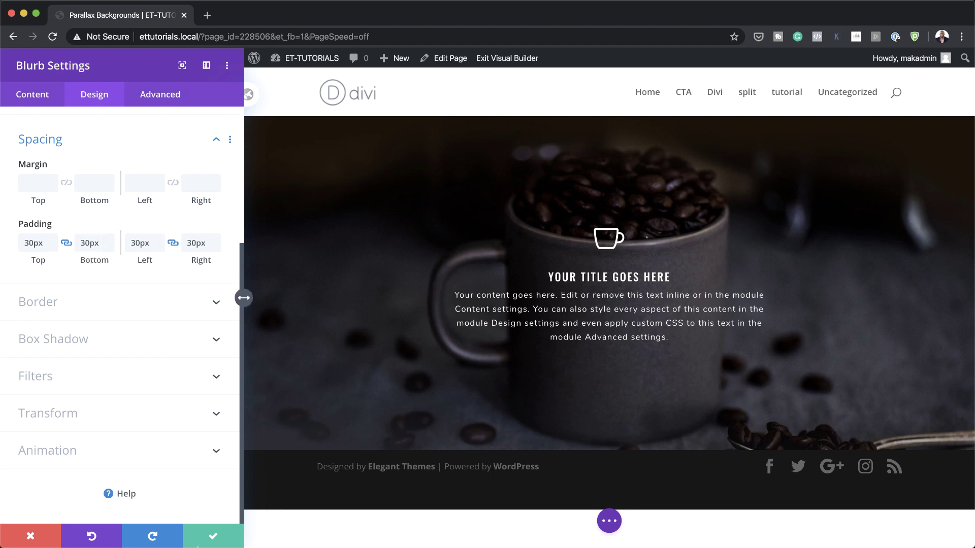
pyautogui.click(213, 537)
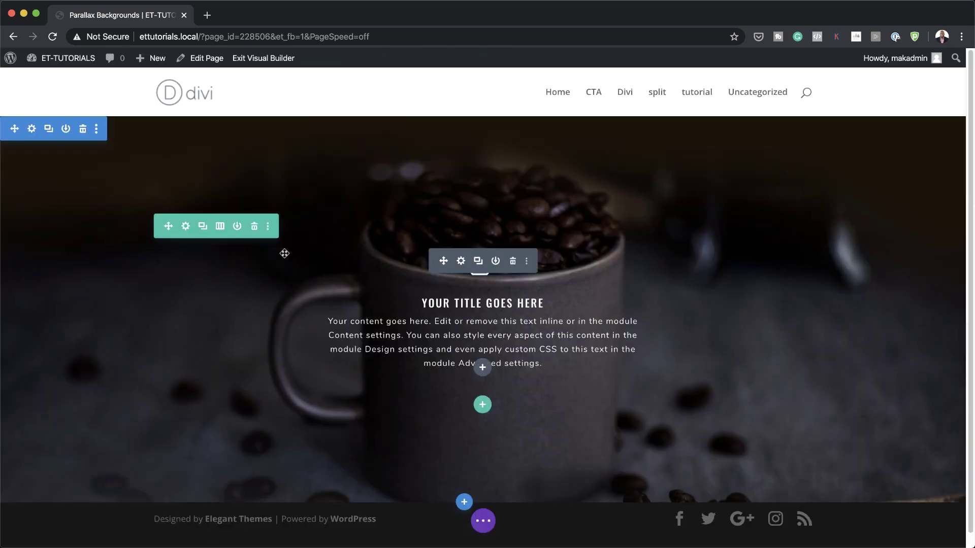
# Step: Set the maximum width of the row containing the blurb to 80%
pyautogui.click(187, 227)
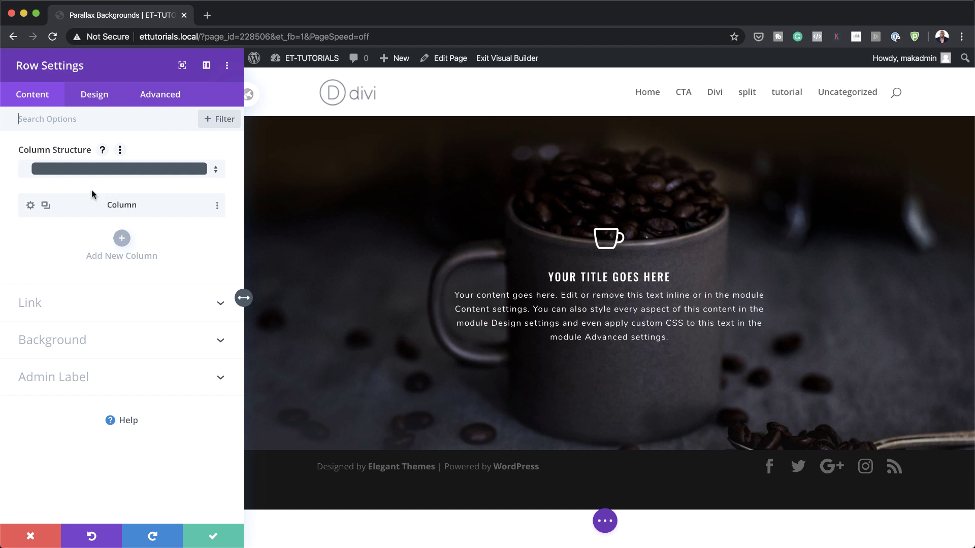
pyautogui.click(100, 100)
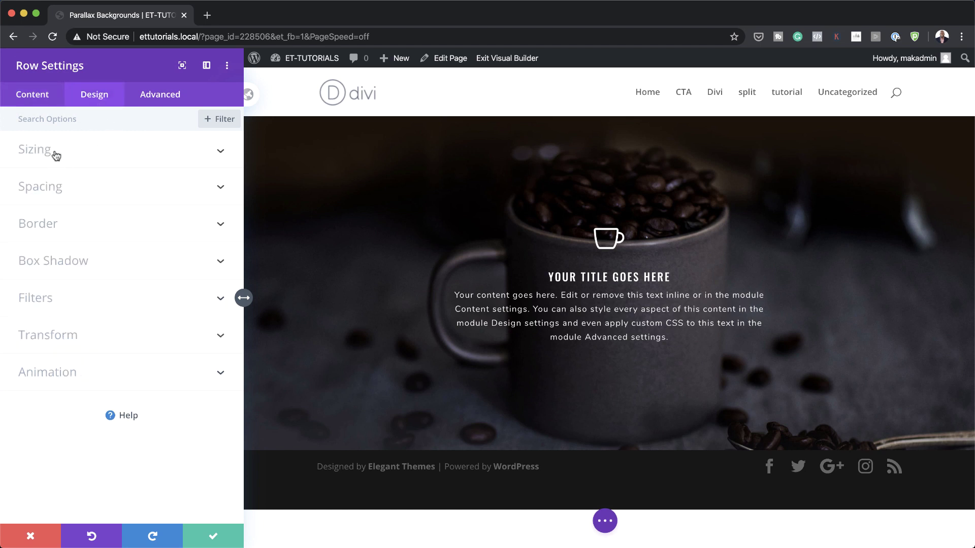
pyautogui.click(56, 155)
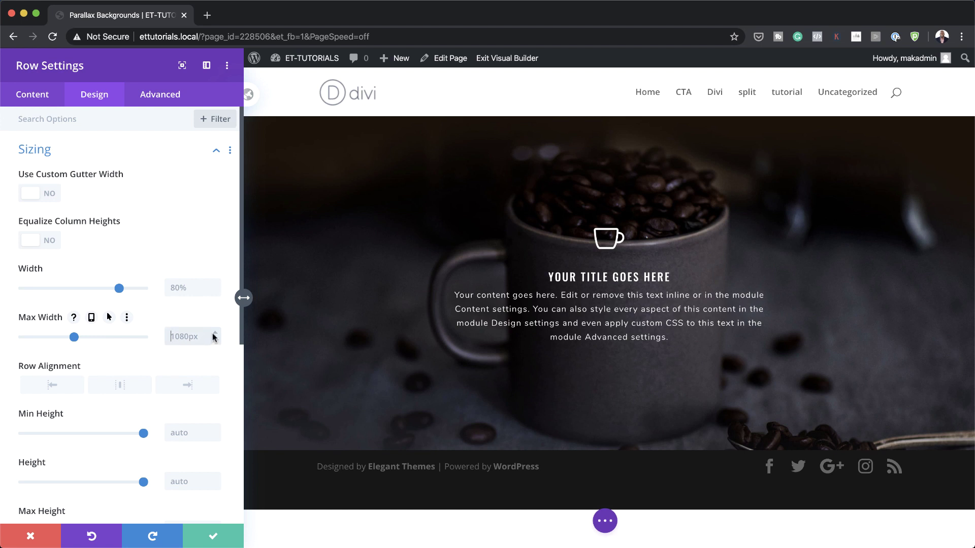
pyautogui.press('super+a')
pyautogui.write('80%')
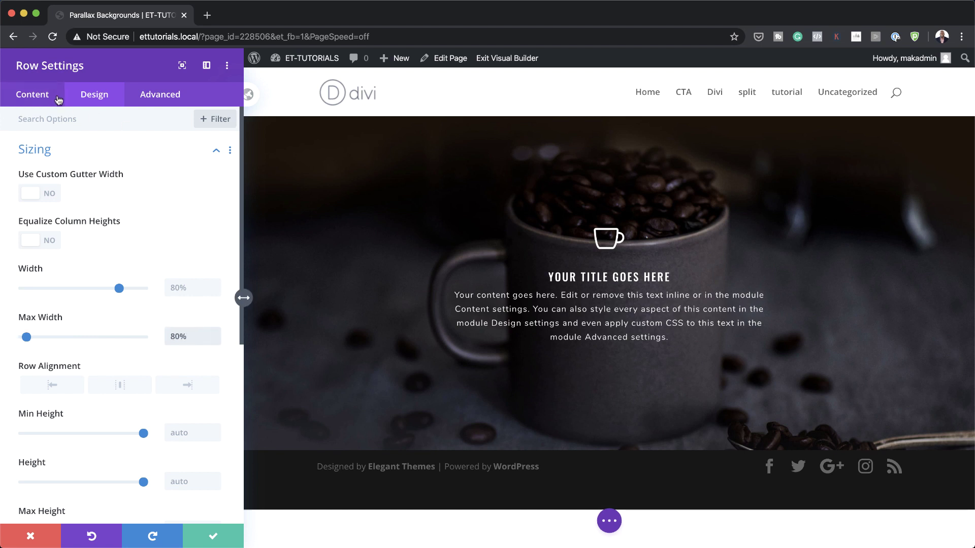
# Step: Add the dark coffee mug photo from the media library as the background image of the row's column
pyautogui.click(41, 99)
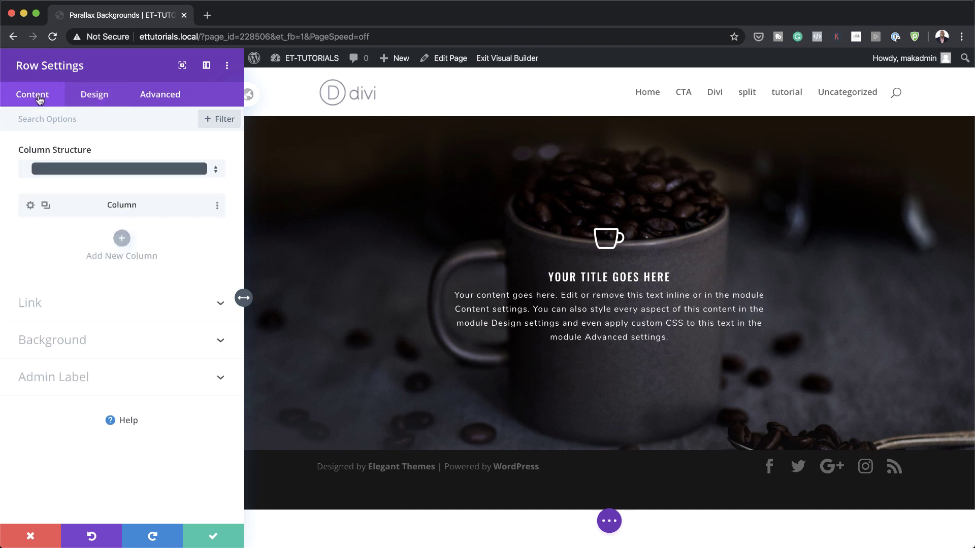
pyautogui.click(30, 205)
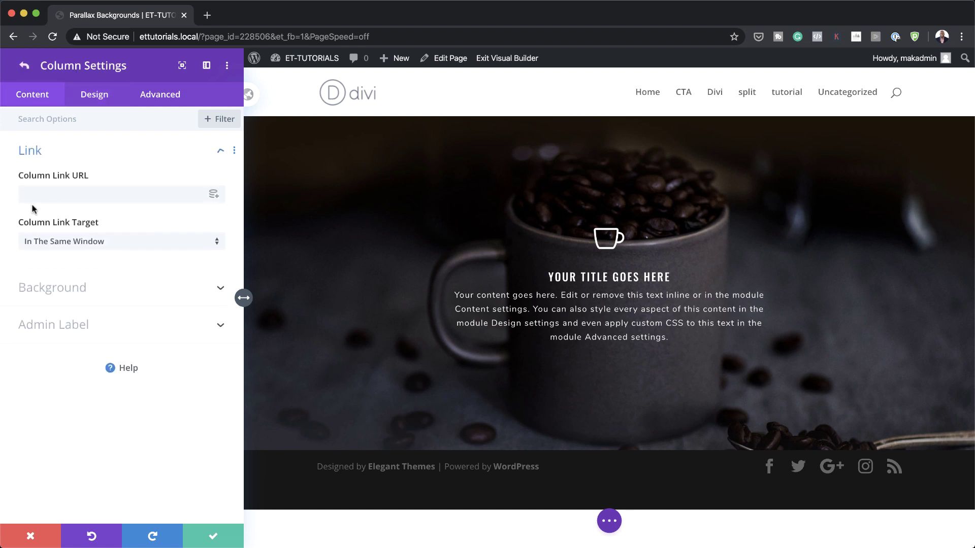
pyautogui.click(83, 289)
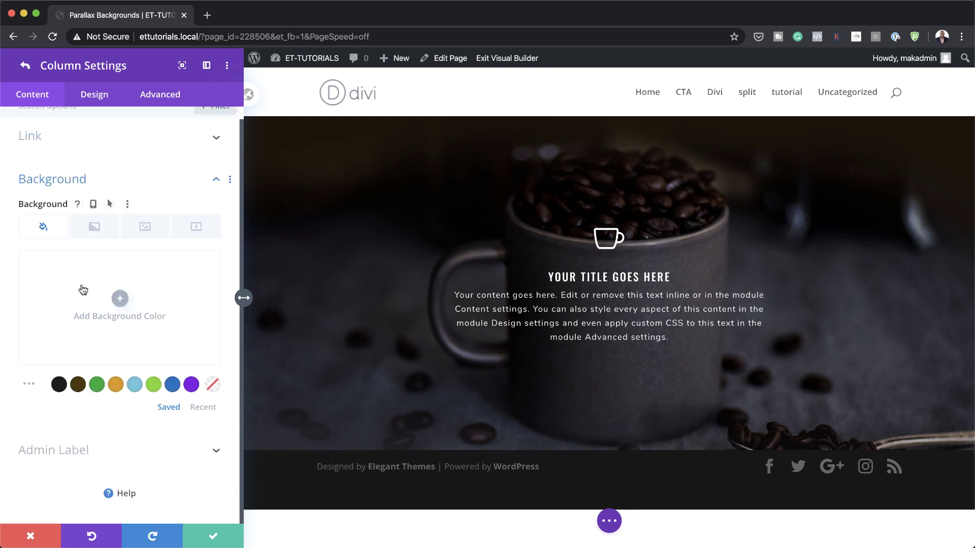
pyautogui.click(139, 232)
pyautogui.click(121, 291)
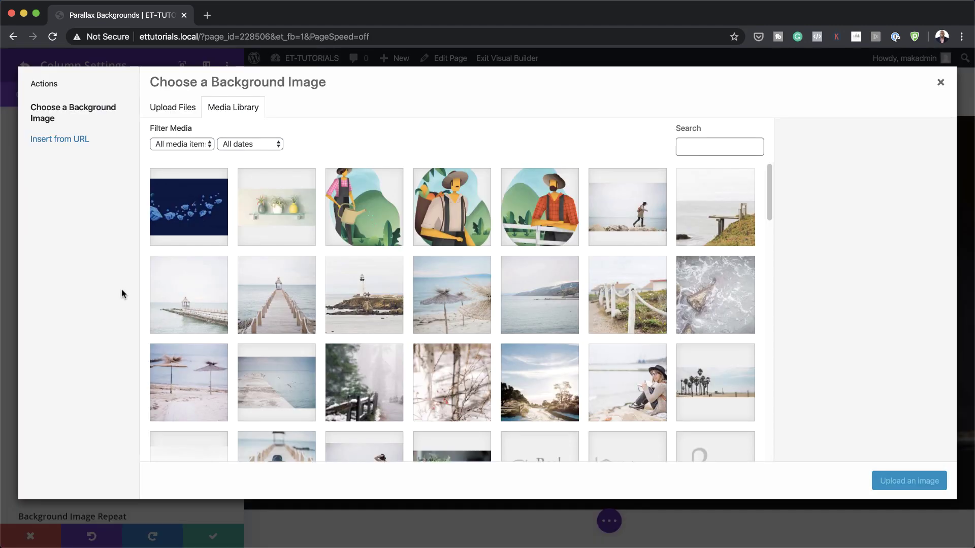
pyautogui.scroll(-10, 682, 394)
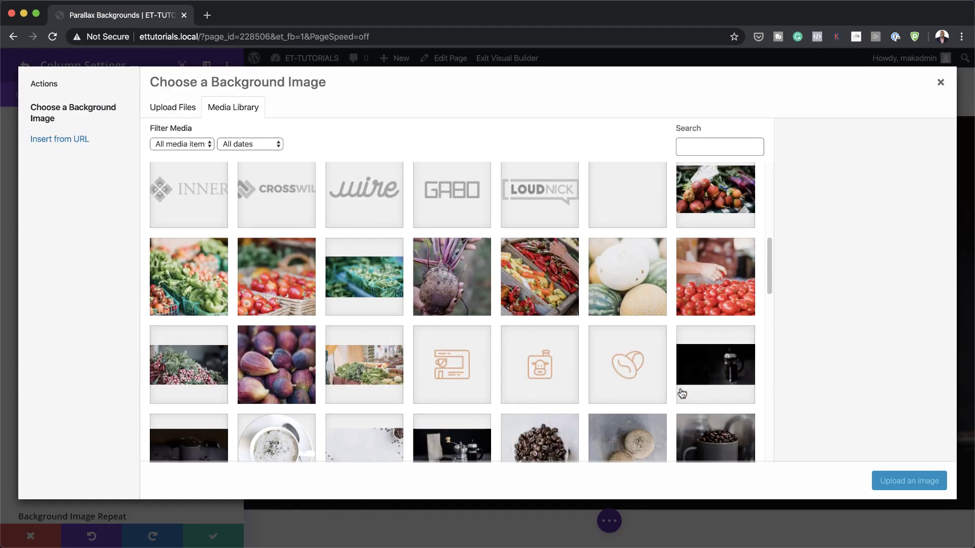
pyautogui.scroll(-3, 681, 394)
pyautogui.click(219, 323)
pyautogui.click(915, 482)
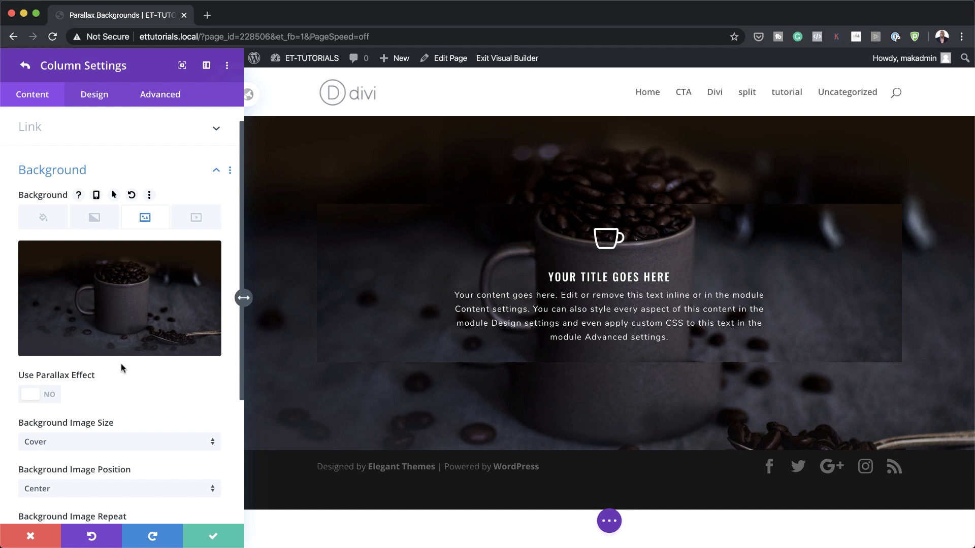
# Step: Enable the parallax effect on the column's background image with the CSS method
pyautogui.click(52, 398)
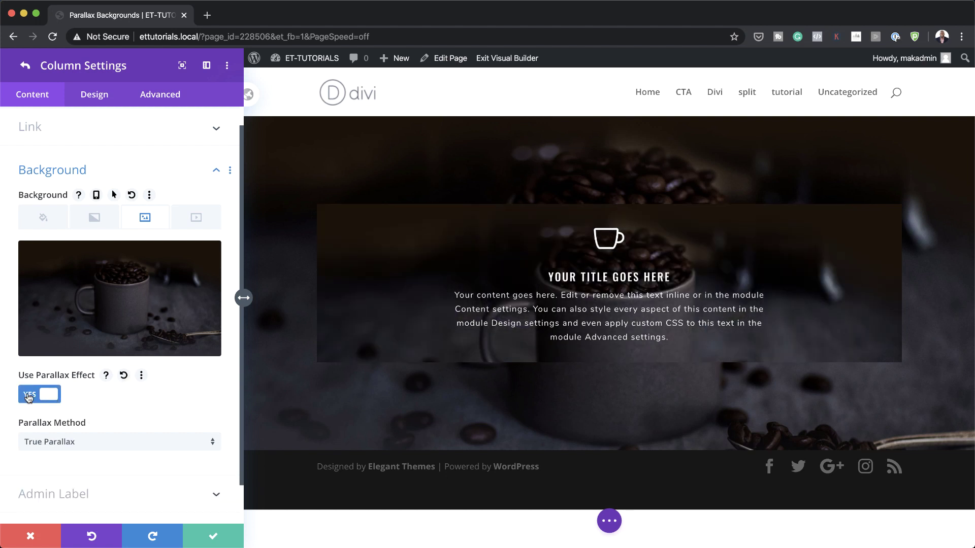
pyautogui.click(91, 443)
pyautogui.click(74, 467)
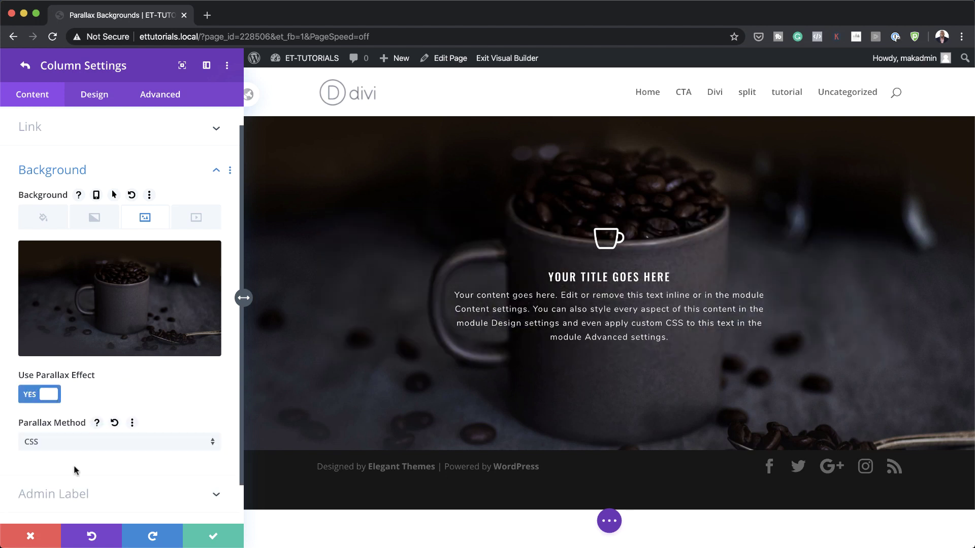
# Step: Set the column's top and bottom padding to a linked 4vw and round its corners to 10px
pyautogui.click(95, 96)
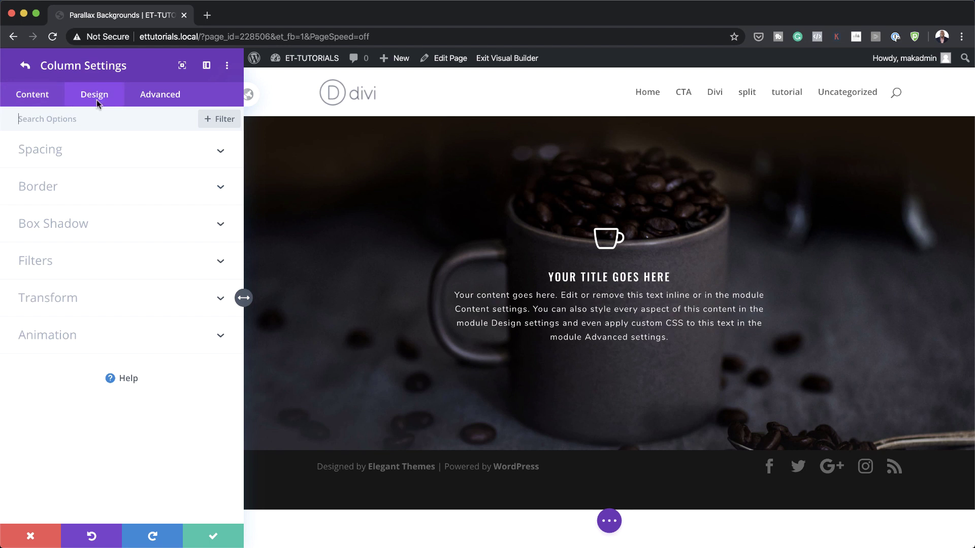
pyautogui.click(52, 150)
pyautogui.click(36, 190)
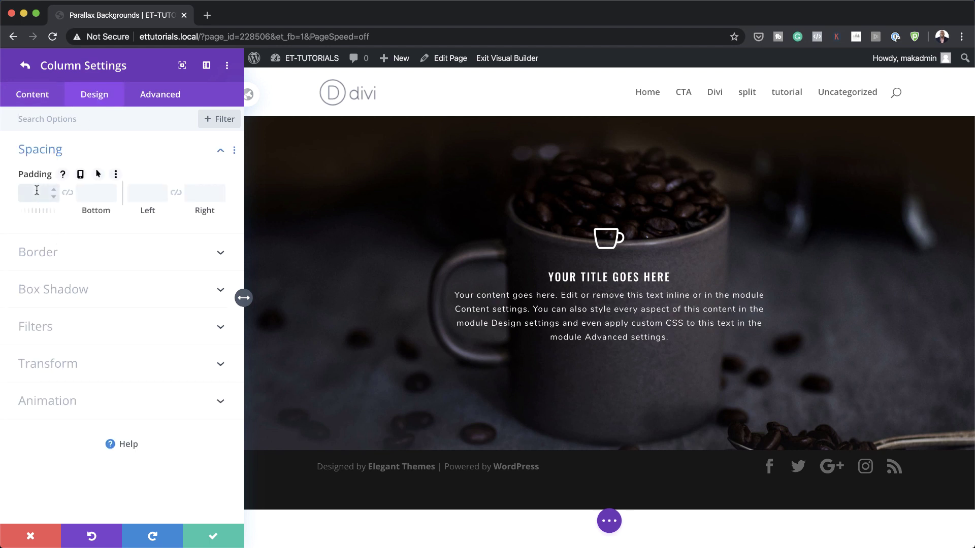
pyautogui.write('4vw')
pyautogui.click(69, 193)
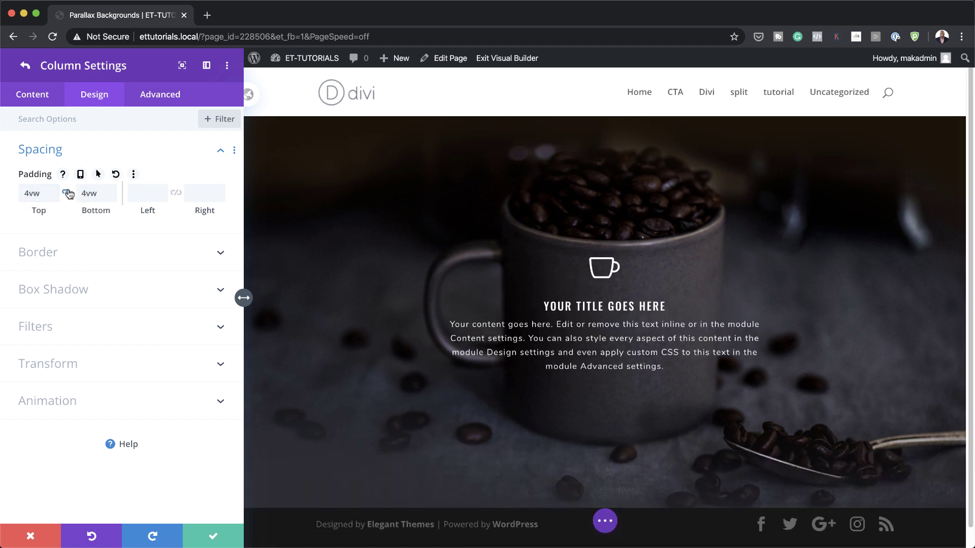
pyautogui.click(53, 254)
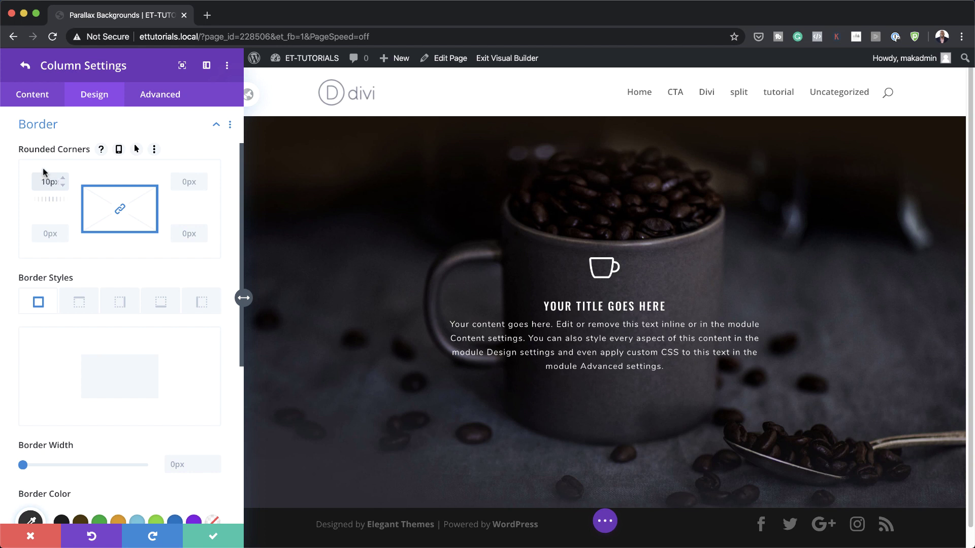
# Step: Give the column the even all-around box shadow preset and set the shadow's vertical position to 0px
pyautogui.scroll(-5, 163, 398)
pyautogui.click(108, 386)
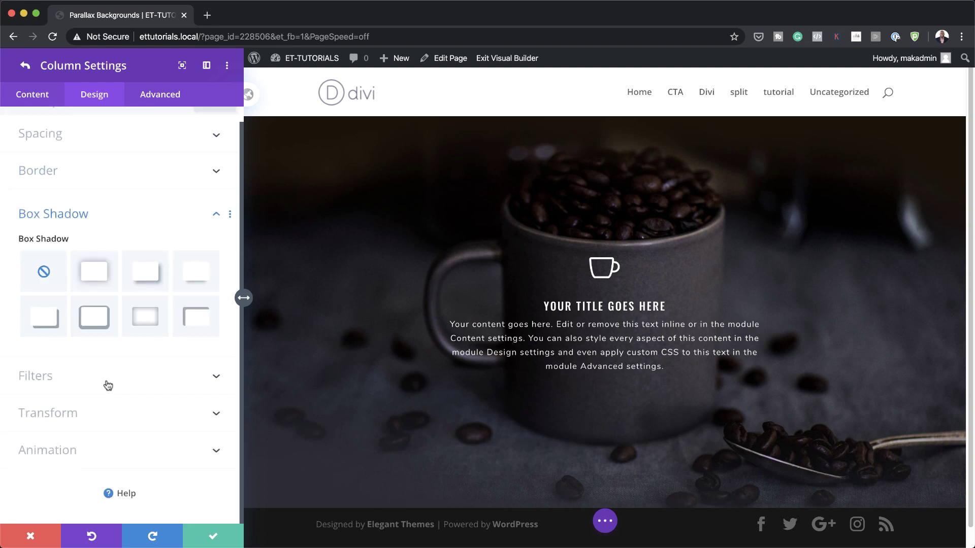
pyautogui.click(97, 272)
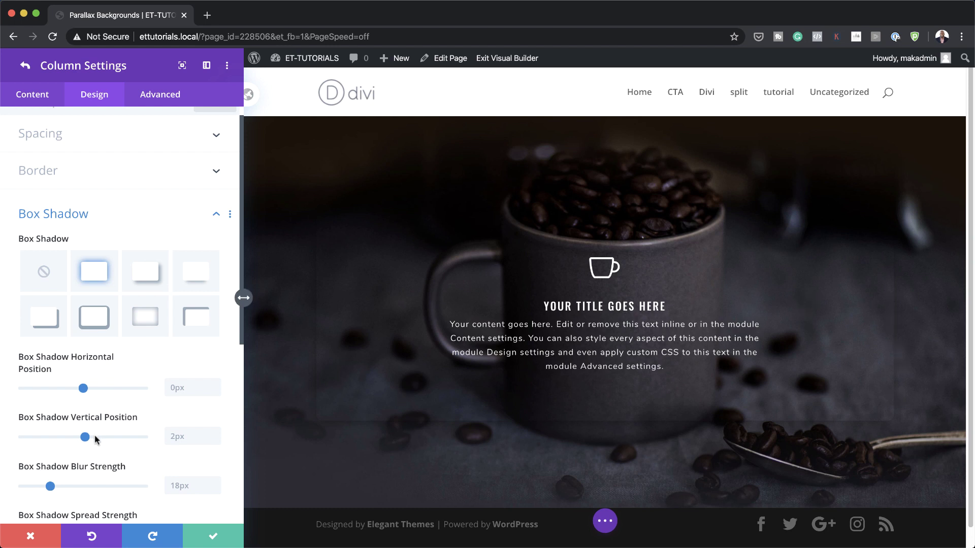
pyautogui.click(178, 440)
pyautogui.write('0')
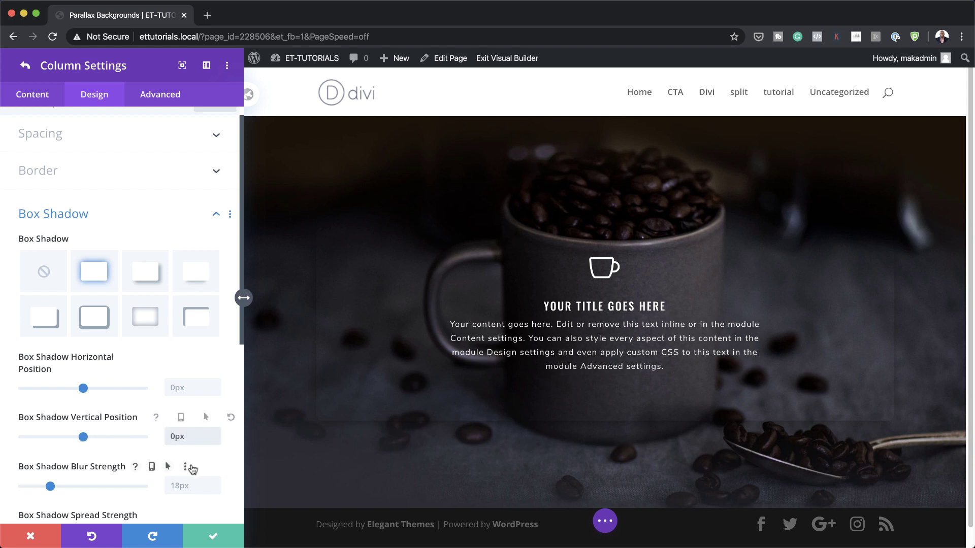
# Step: Set the column's box shadow blur strength to 38px
pyautogui.scroll(-1, 192, 464)
pyautogui.click(191, 464)
pyautogui.write('38')
pyautogui.scroll(-5, 155, 433)
pyautogui.scroll(-2, 155, 433)
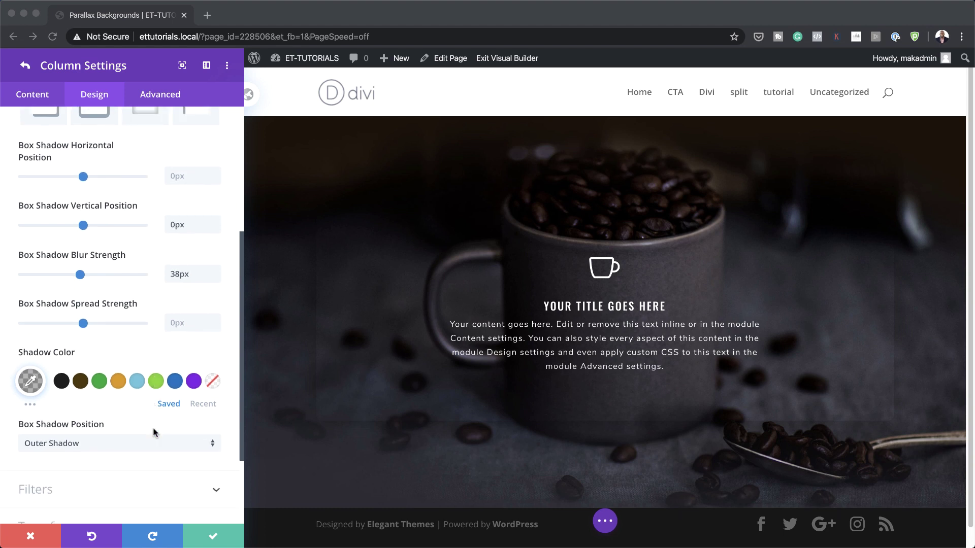
# Step: Make the column's default box shadow colour fully transparent with rgba(0,0,0,0)
pyautogui.click(31, 382)
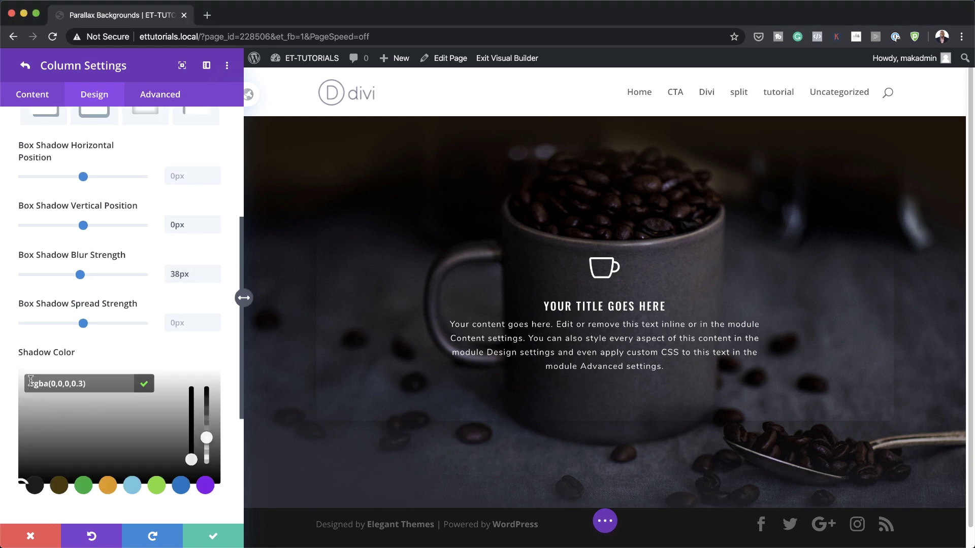
pyautogui.moveTo(51, 383); pyautogui.dragTo(61, 381)
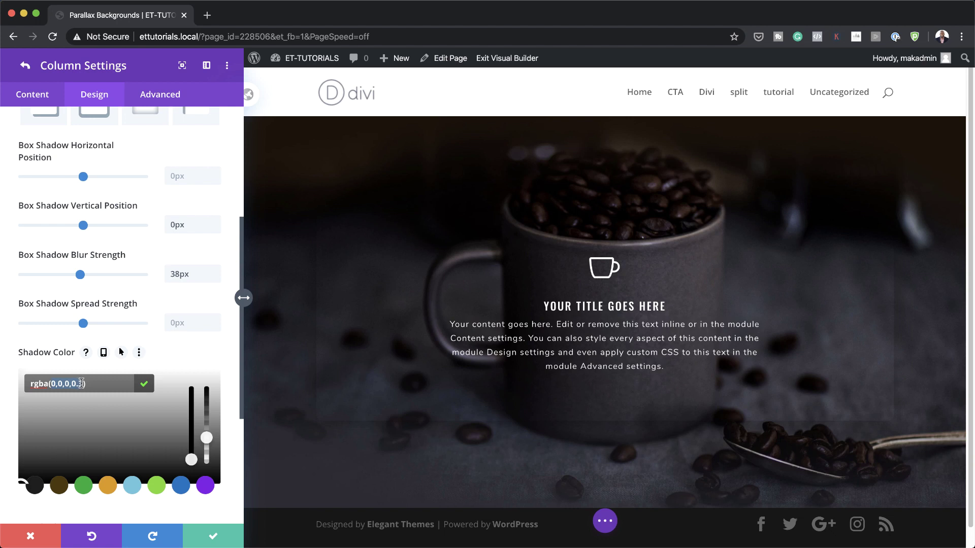
pyautogui.press('BackSpace')
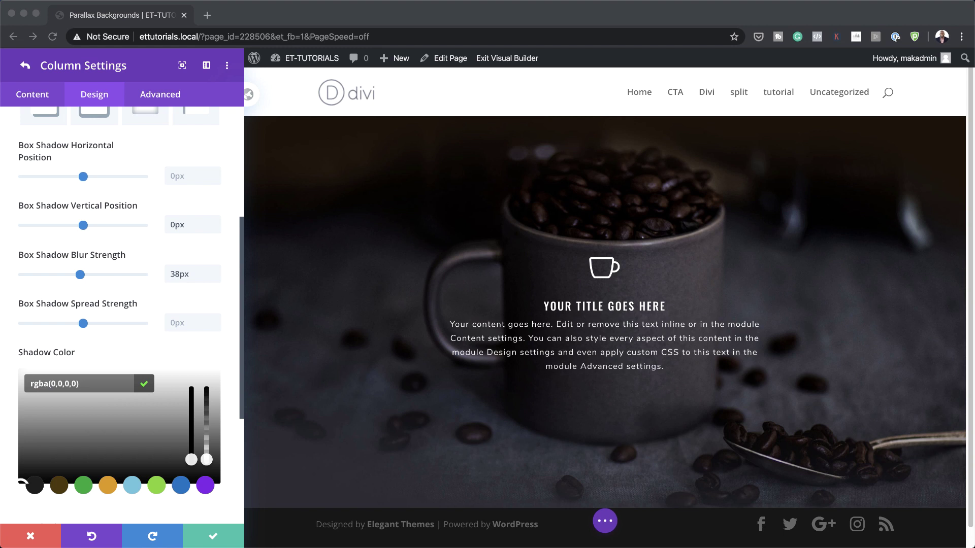
pyautogui.click(199, 350)
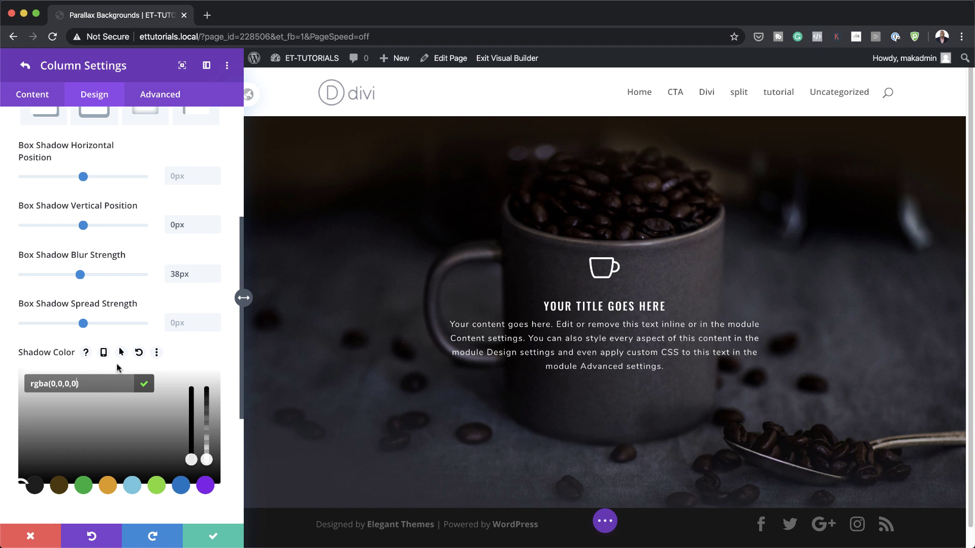
# Step: Enable a hover state for the column's shadow colour, set it to rgba(0,0,0,0.72), and compare it with the desktop state
pyautogui.click(121, 353)
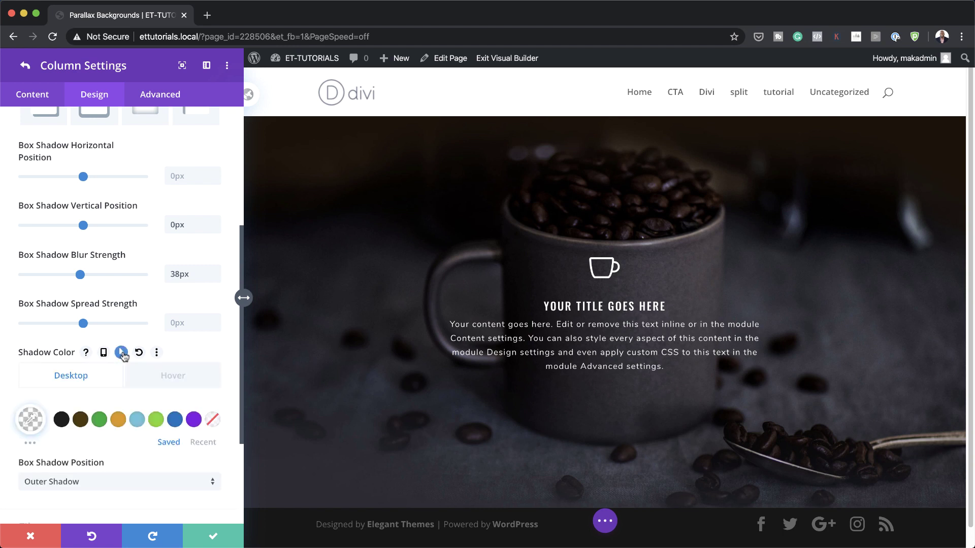
pyautogui.click(173, 377)
pyautogui.click(30, 419)
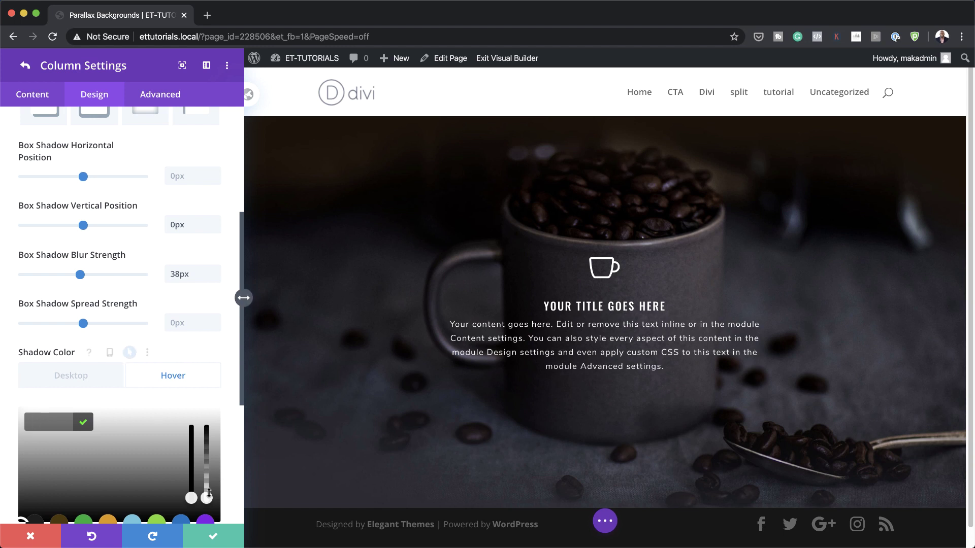
pyautogui.moveTo(208, 495); pyautogui.dragTo(213, 465)
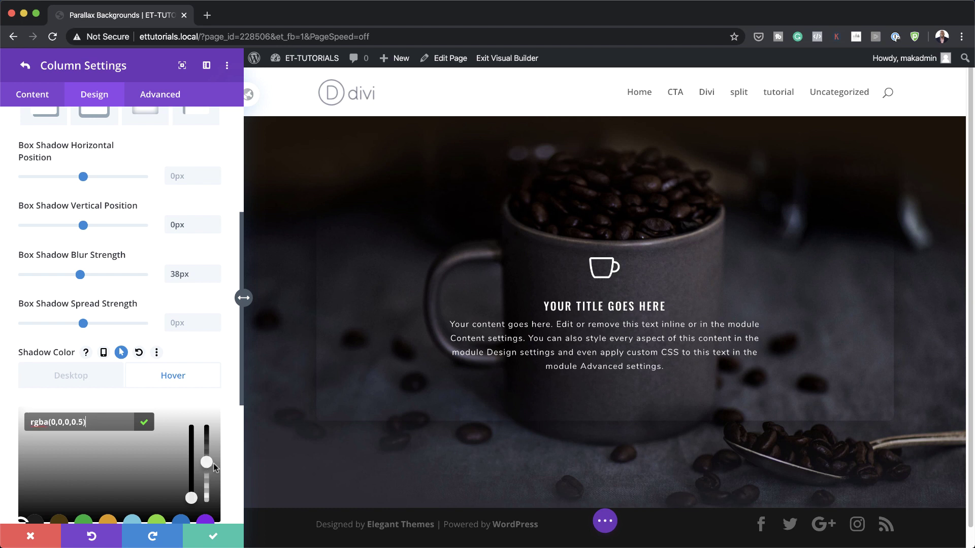
pyautogui.moveTo(57, 417); pyautogui.dragTo(75, 419)
pyautogui.write('0,0,0,0.72')
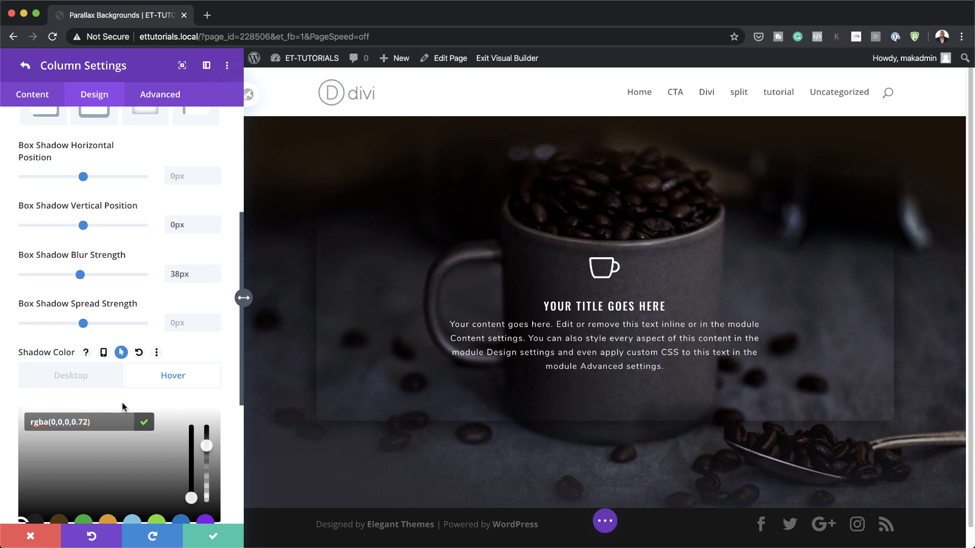
pyautogui.click(99, 381)
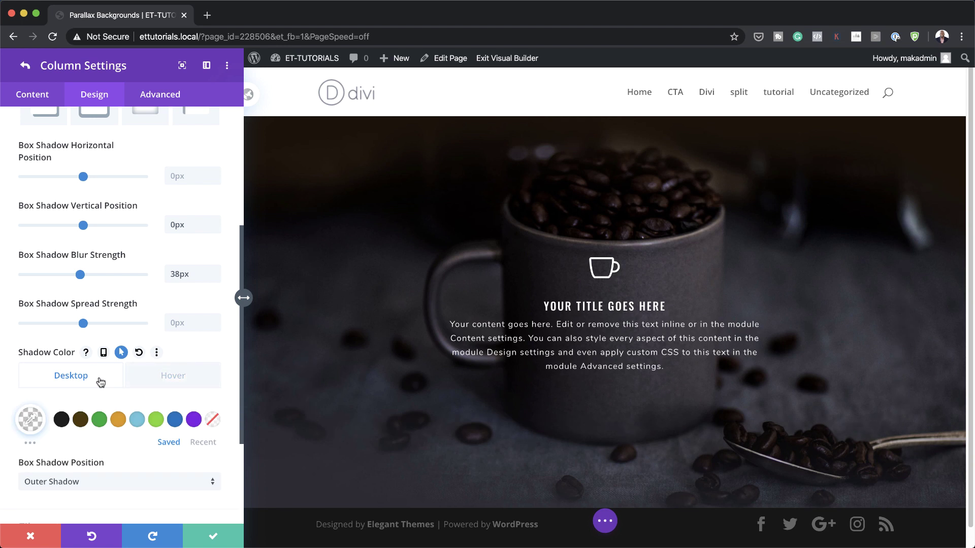
pyautogui.click(177, 382)
pyautogui.click(87, 381)
pyautogui.click(162, 382)
# Step: Enable a hover transform on the column with a linked 105% scale and an unlinked vertical translate of -2.5%
pyautogui.scroll(-5, 153, 406)
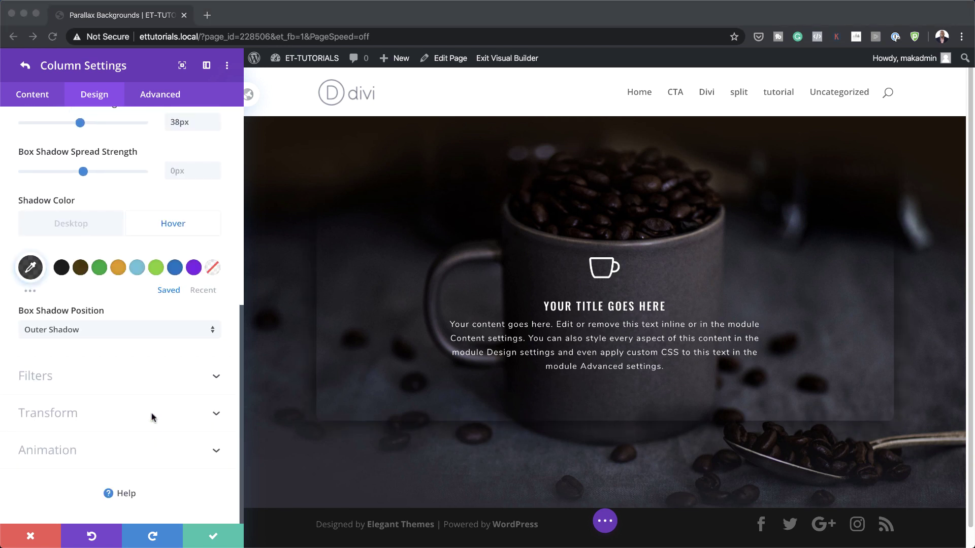
pyautogui.click(71, 413)
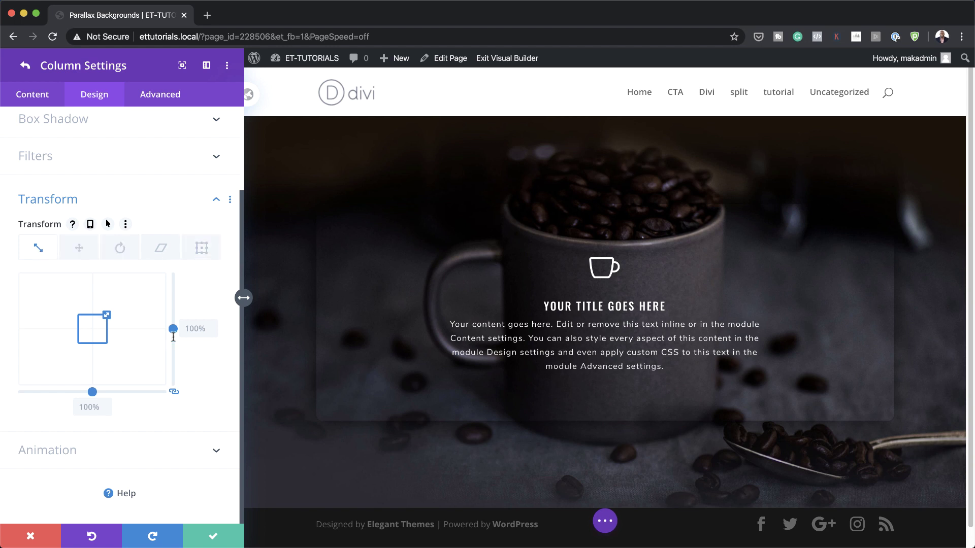
pyautogui.click(108, 224)
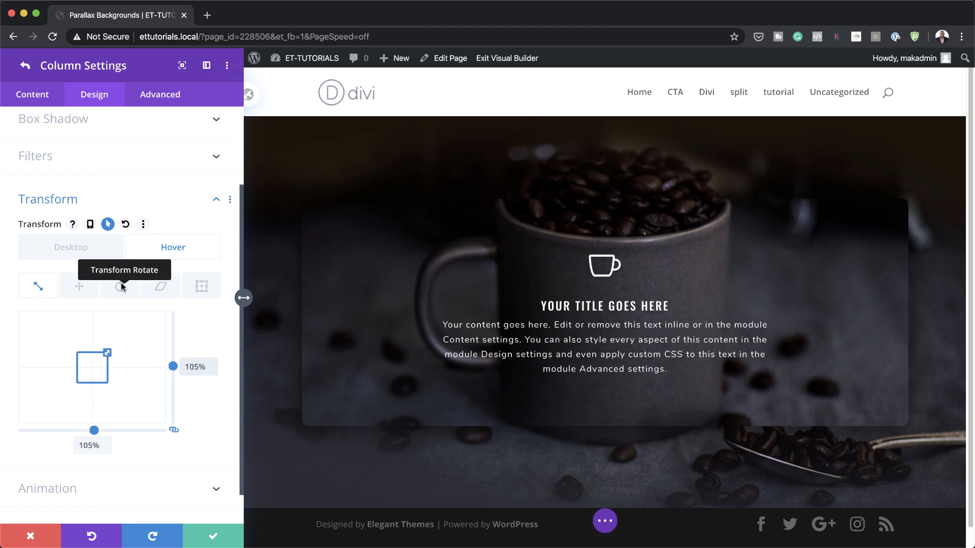
pyautogui.click(98, 256)
pyautogui.click(153, 250)
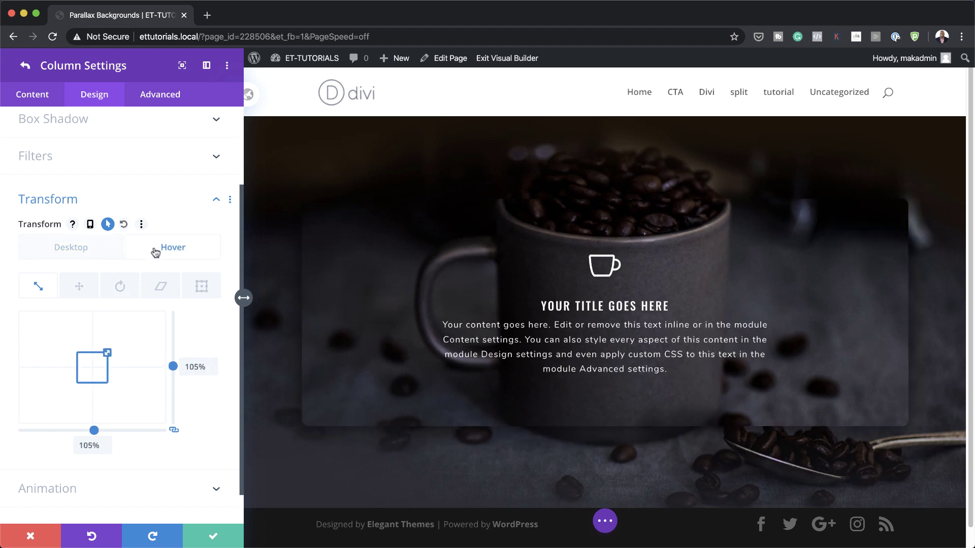
pyautogui.click(110, 250)
pyautogui.click(157, 250)
pyautogui.click(79, 287)
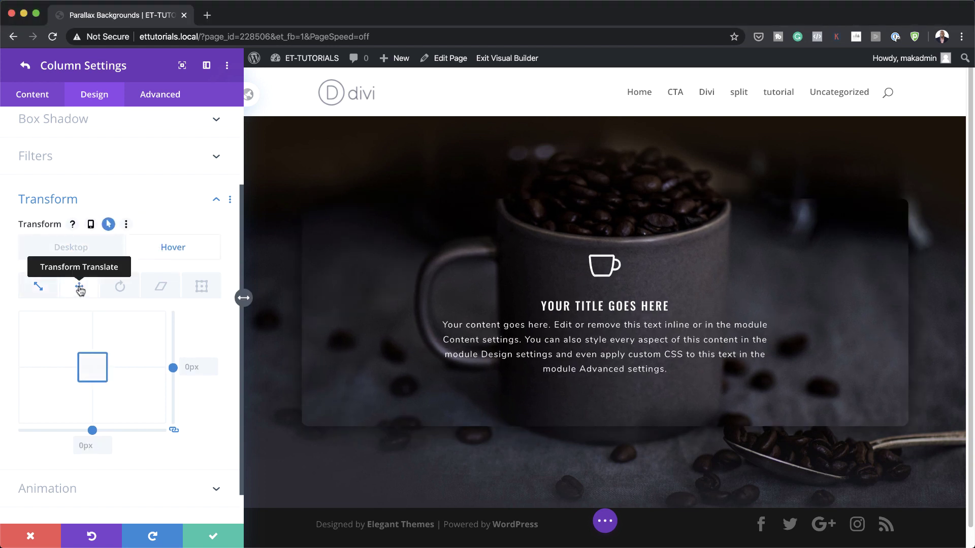
pyautogui.click(173, 430)
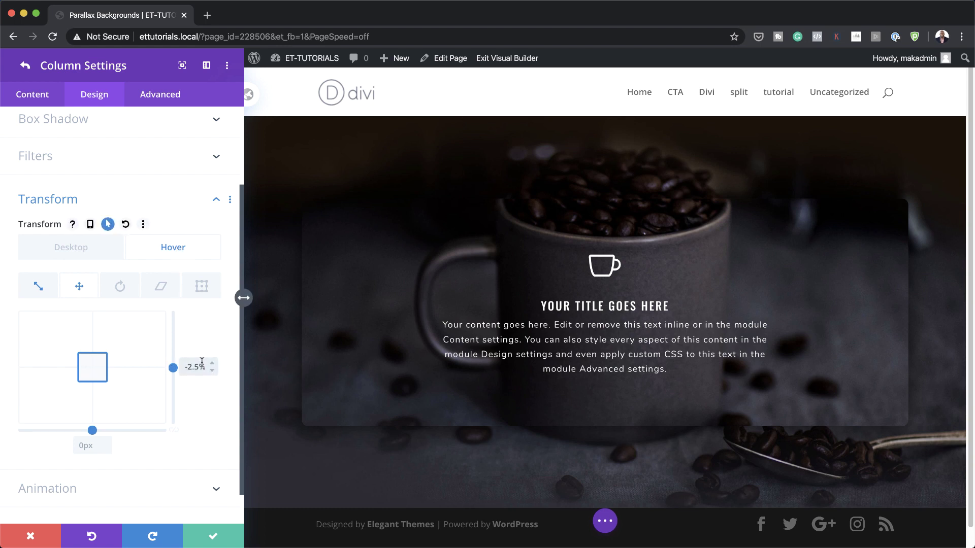
# Step: Set the column's hover transform origin to bottom vertically and 50% horizontally, compare both states, and save the column and row settings
pyautogui.click(202, 288)
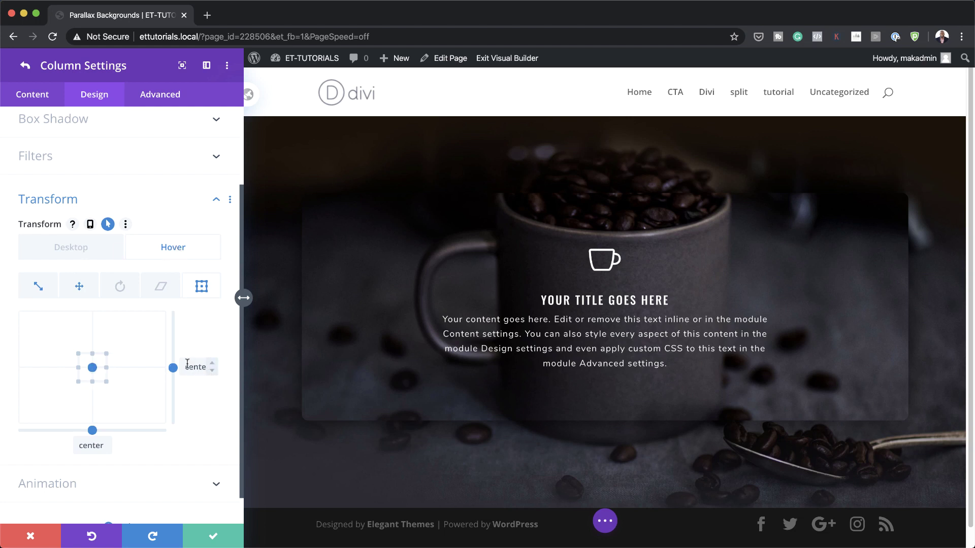
pyautogui.click(212, 370)
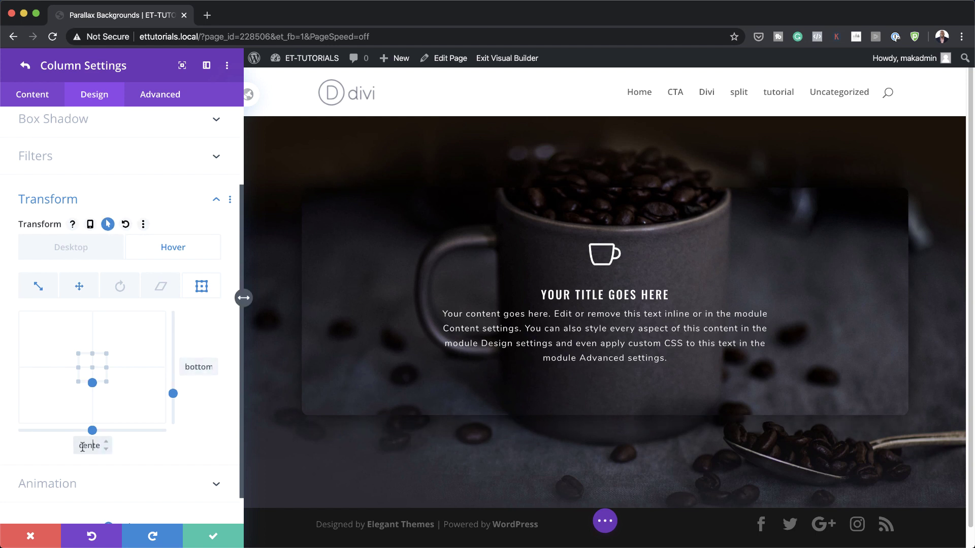
pyautogui.moveTo(79, 445); pyautogui.dragTo(108, 446)
pyautogui.write('50%')
pyautogui.click(98, 248)
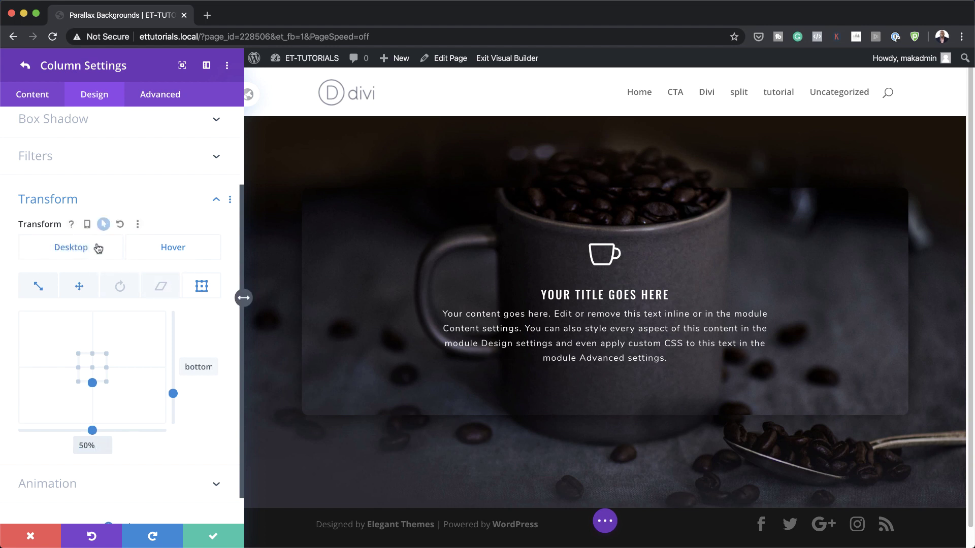
pyautogui.click(171, 249)
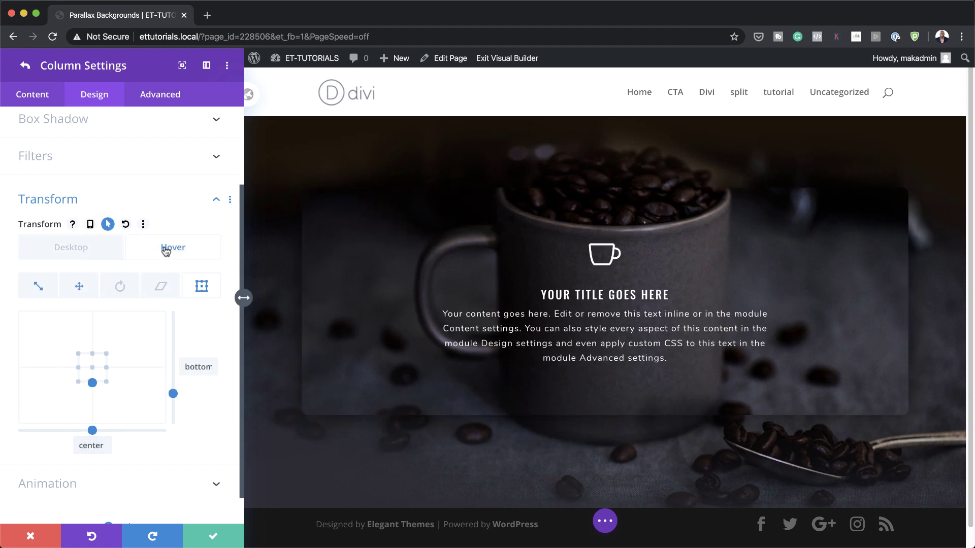
pyautogui.click(110, 249)
pyautogui.click(182, 250)
pyautogui.click(212, 539)
pyautogui.click(212, 539)
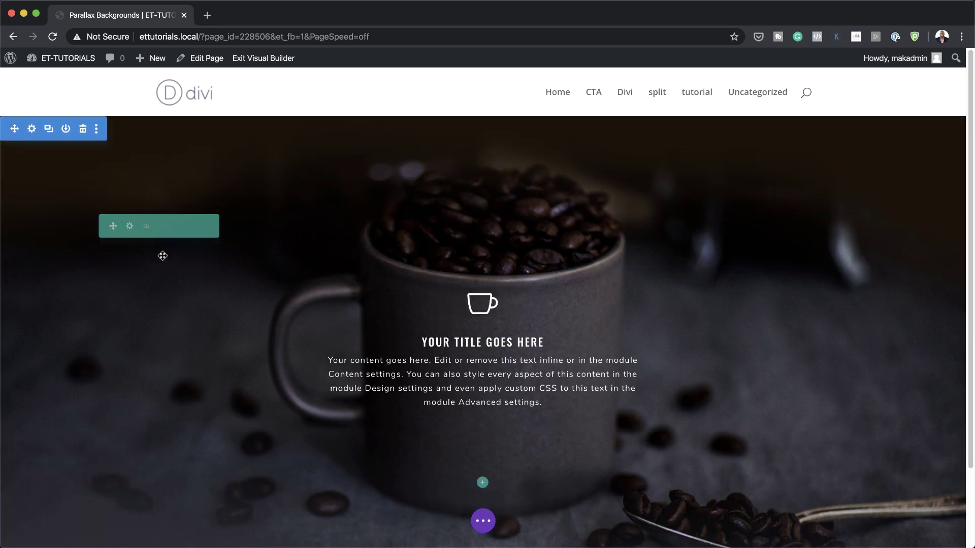
# Step: Duplicate the styled column twice so the row has three columns, and save the row settings
pyautogui.click(128, 225)
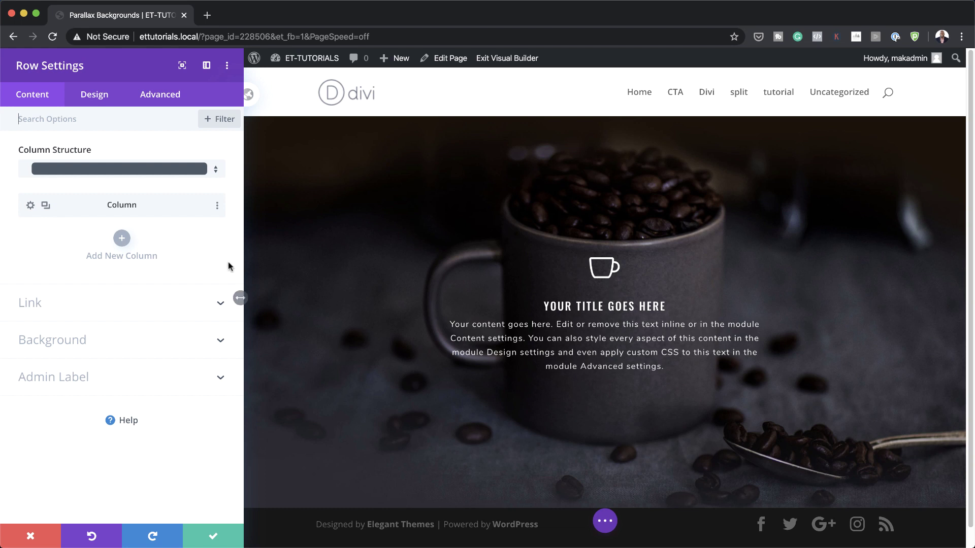
pyautogui.click(45, 206)
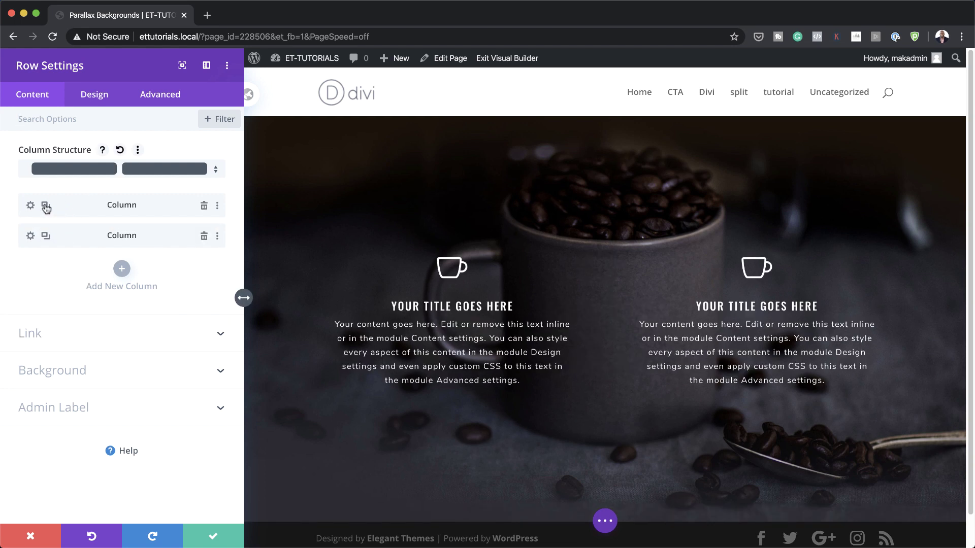
pyautogui.click(45, 206)
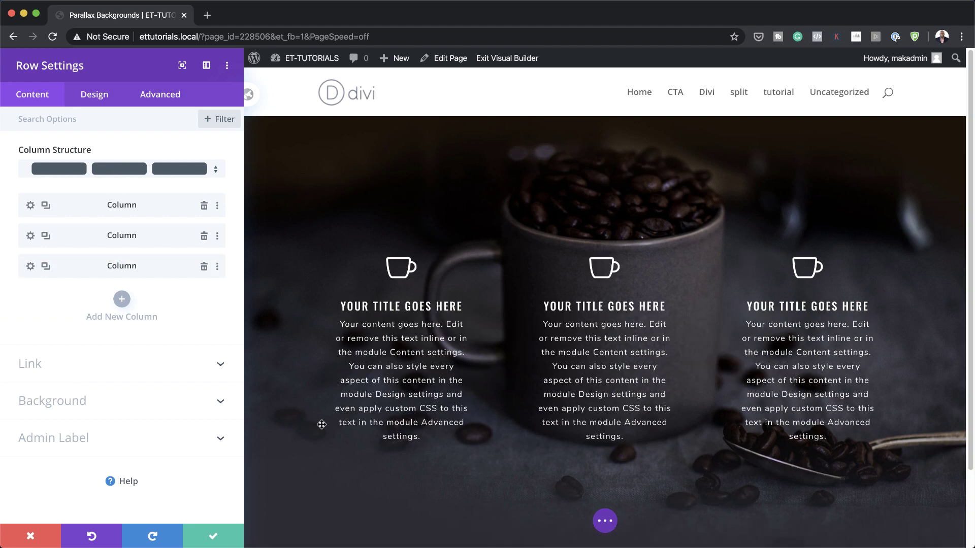
pyautogui.click(226, 534)
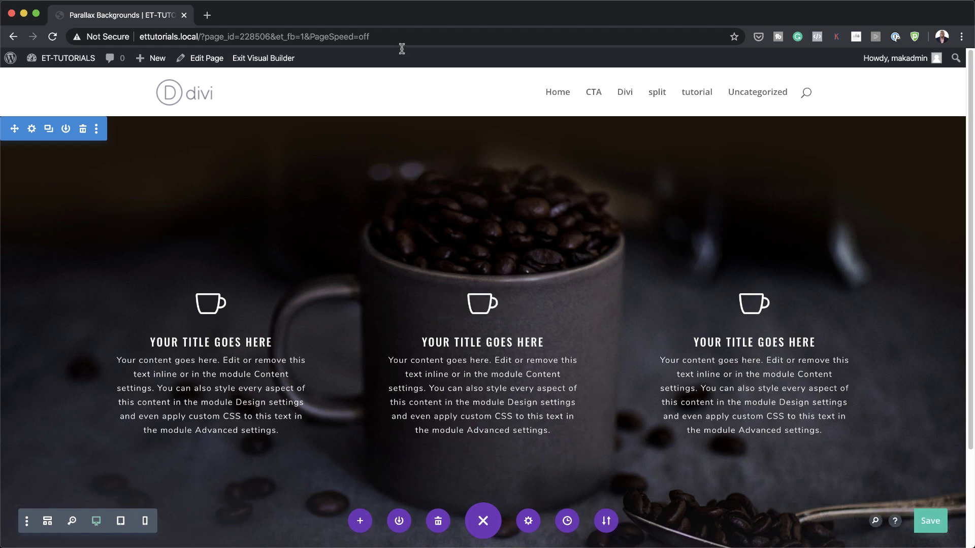
# Step: Exit the Visual Builder to check the columns' hover effects on the live page, and reopen the builder
pyautogui.click(263, 58)
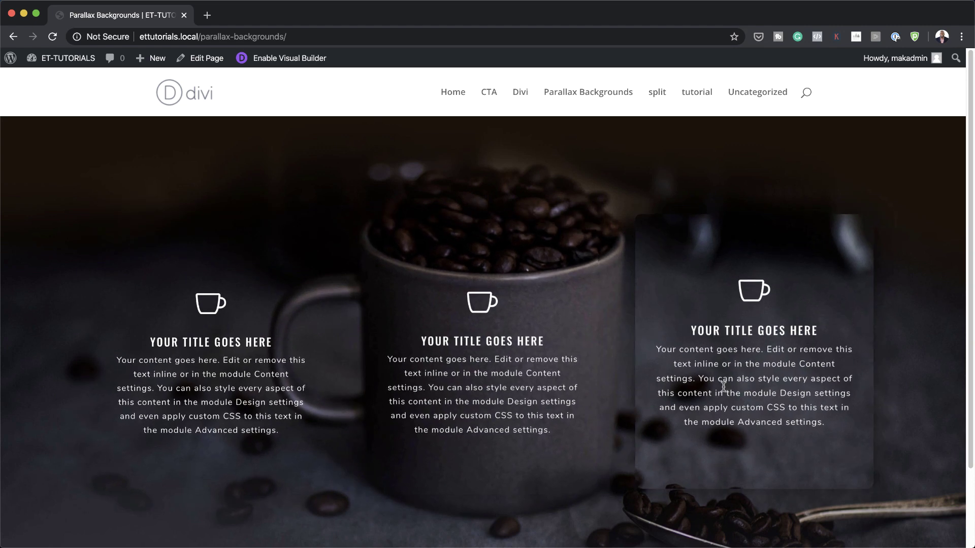
pyautogui.click(284, 59)
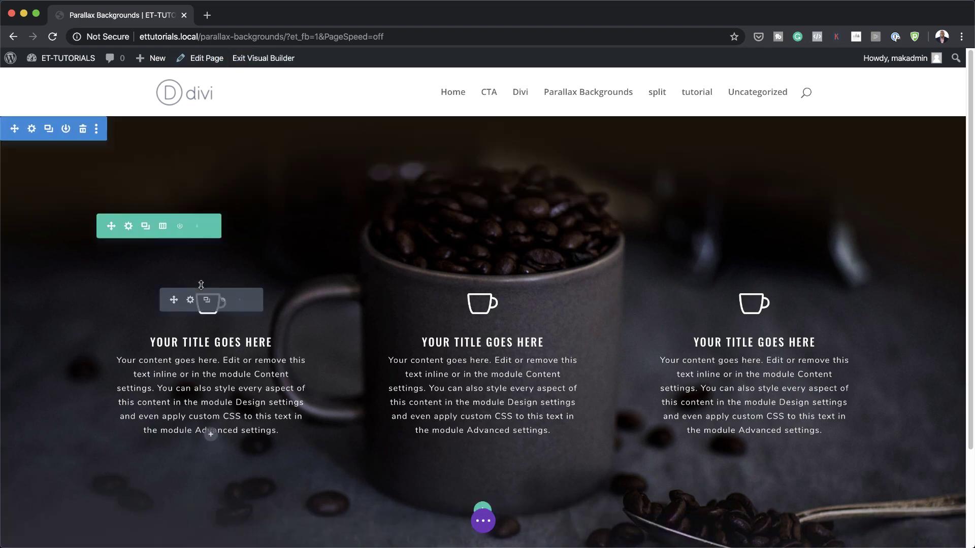
# Step: Try rotating the first column by 5deg in its desktop transform settings
pyautogui.click(129, 227)
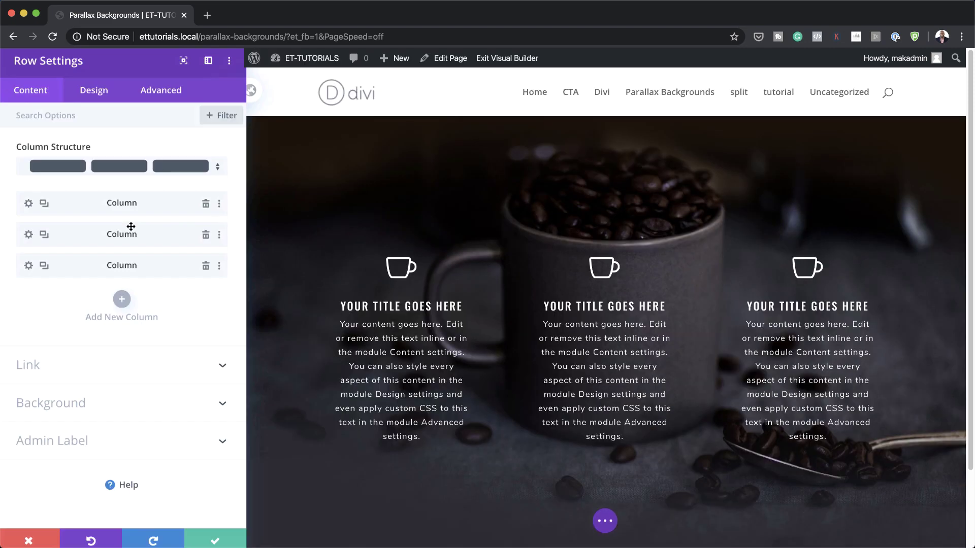
pyautogui.click(31, 207)
pyautogui.click(99, 99)
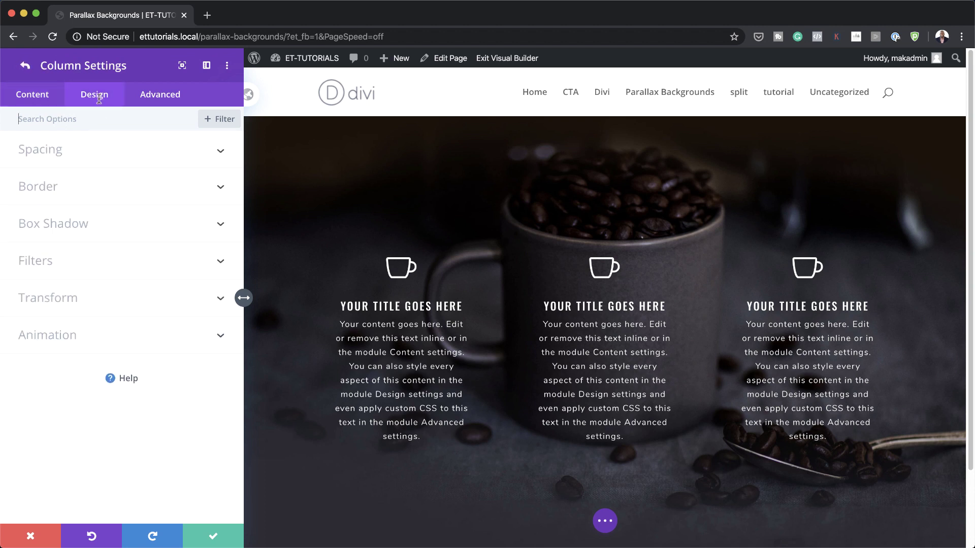
pyautogui.click(73, 298)
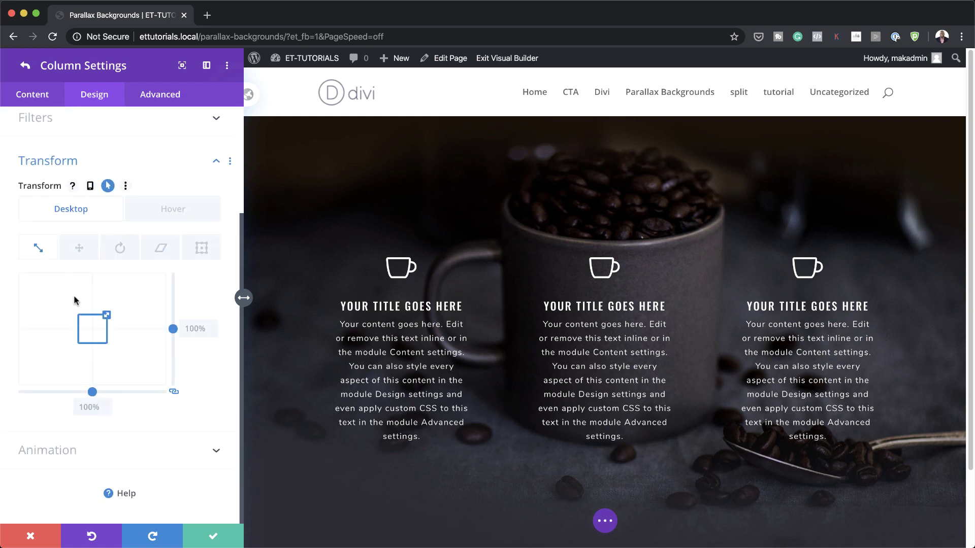
pyautogui.click(120, 248)
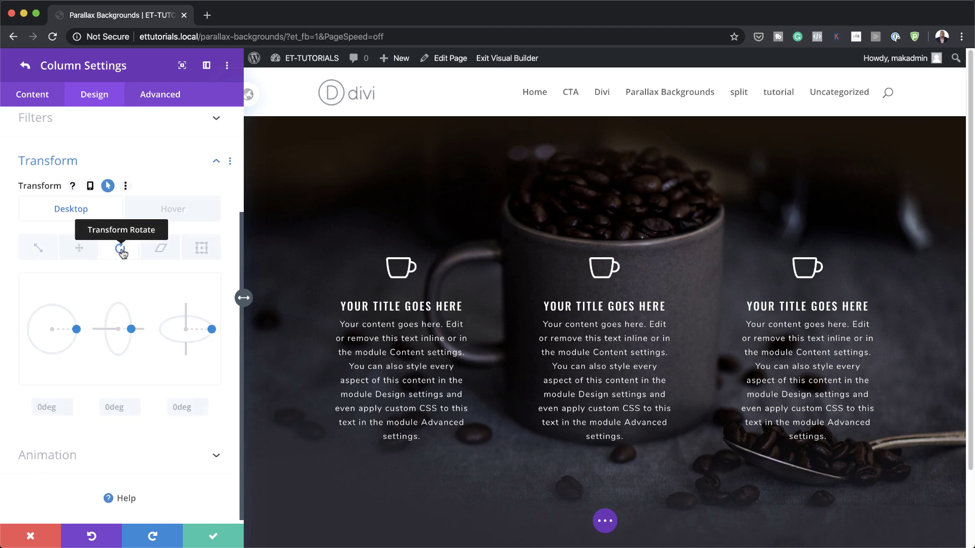
pyautogui.click(55, 410)
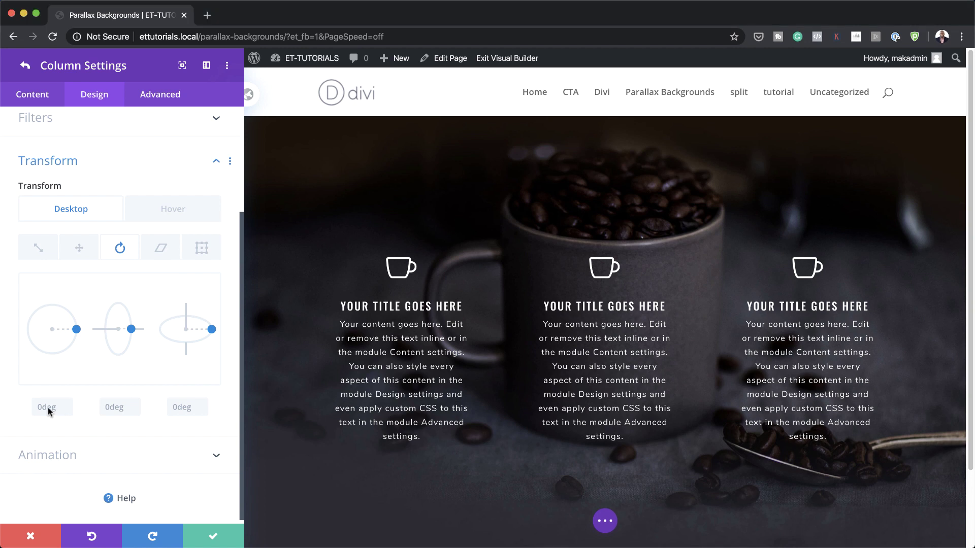
pyautogui.write('5deg')
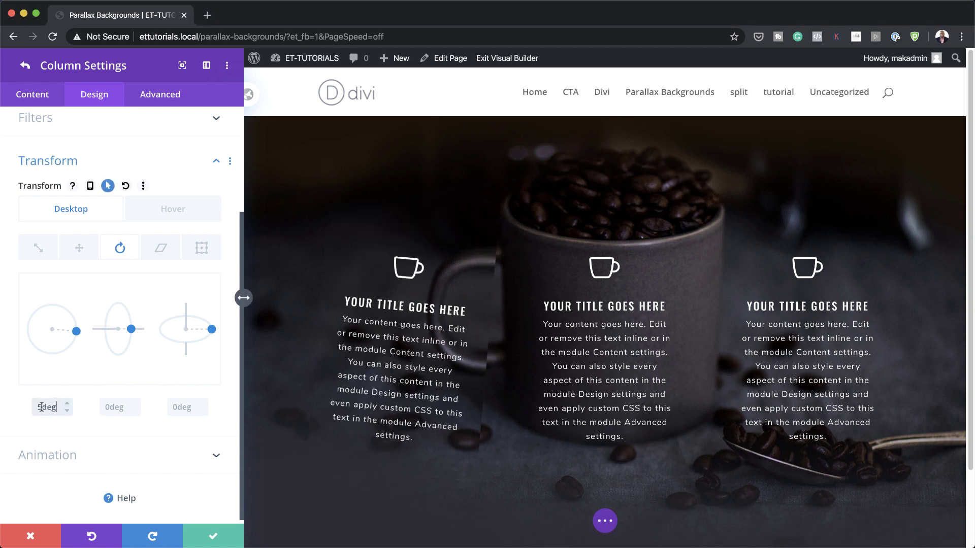
# Step: Compare the rotated first column's desktop and hover states, and close the column and row settings
pyautogui.click(171, 209)
pyautogui.click(105, 216)
pyautogui.click(186, 211)
pyautogui.click(102, 214)
pyautogui.click(169, 209)
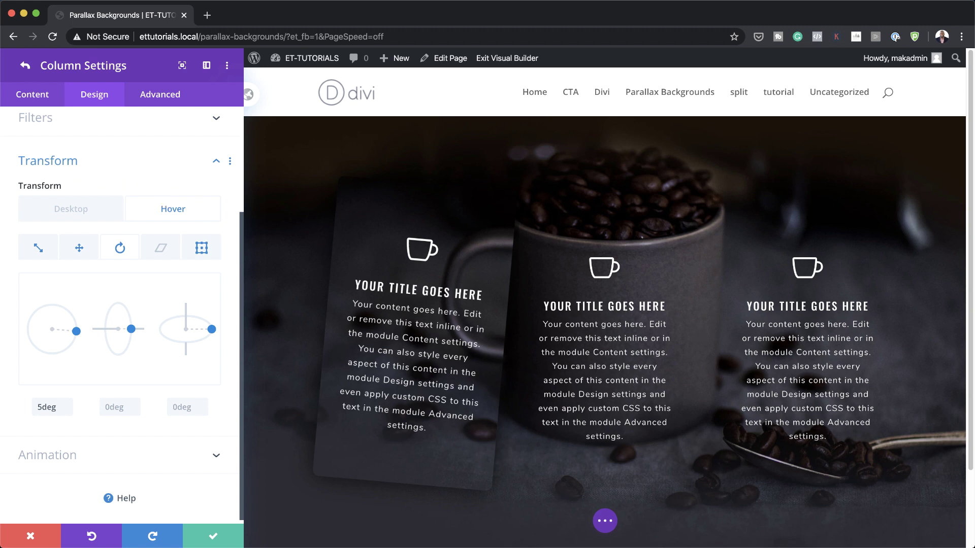
pyautogui.click(213, 537)
pyautogui.click(498, 231)
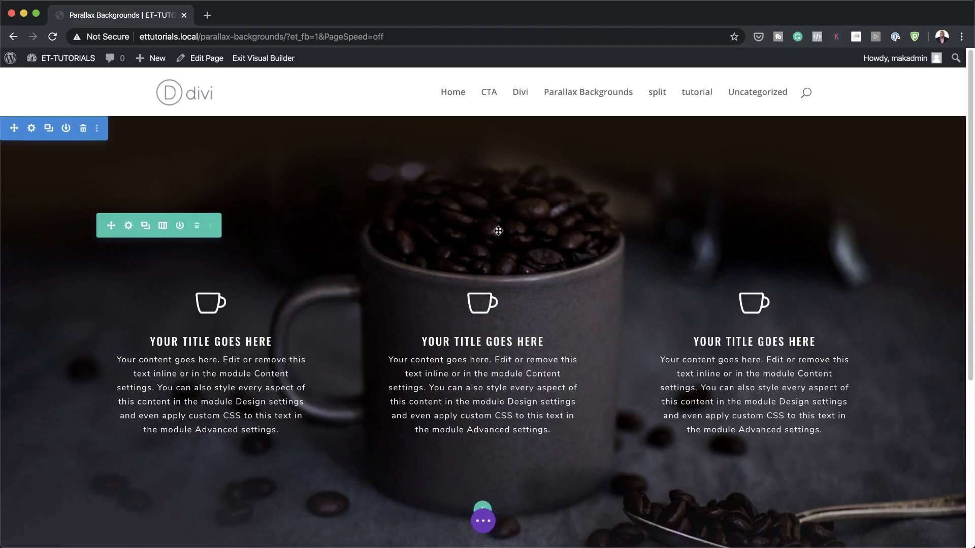
# Step: Duplicate the three-column coffee row and move the copy into the blue ice-rock section below
pyautogui.click(145, 229)
pyautogui.scroll(-3, 203, 355)
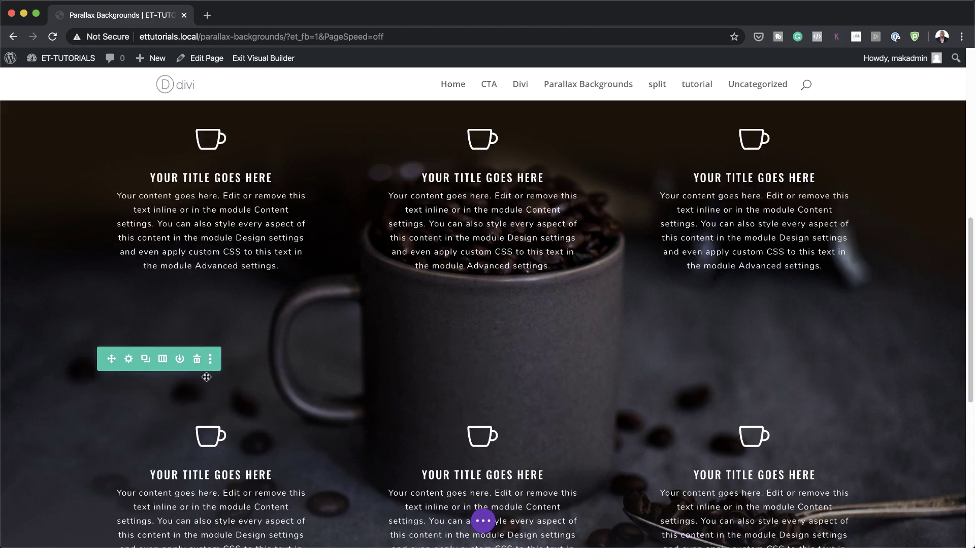
pyautogui.click(198, 359)
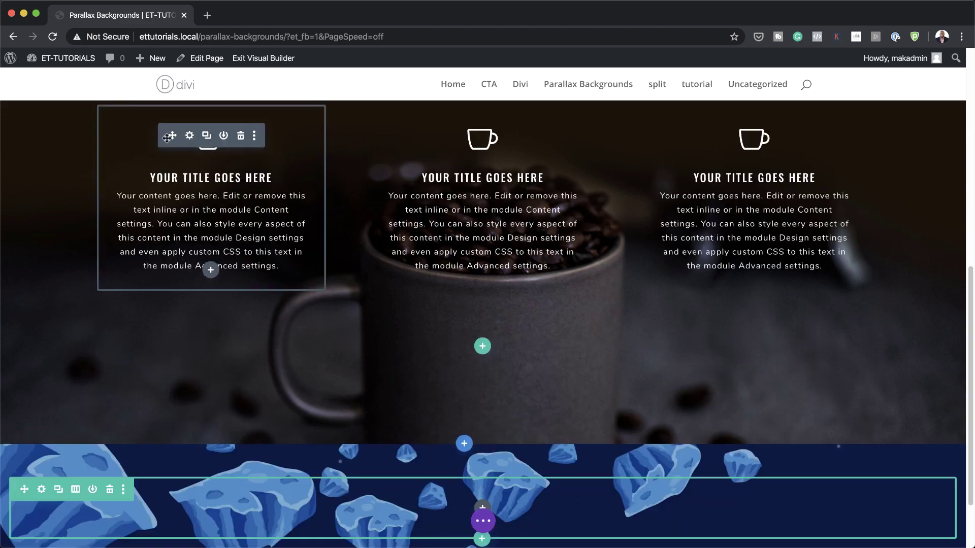
pyautogui.scroll(5, 346, 224)
pyautogui.moveTo(111, 244); pyautogui.dragTo(245, 435)
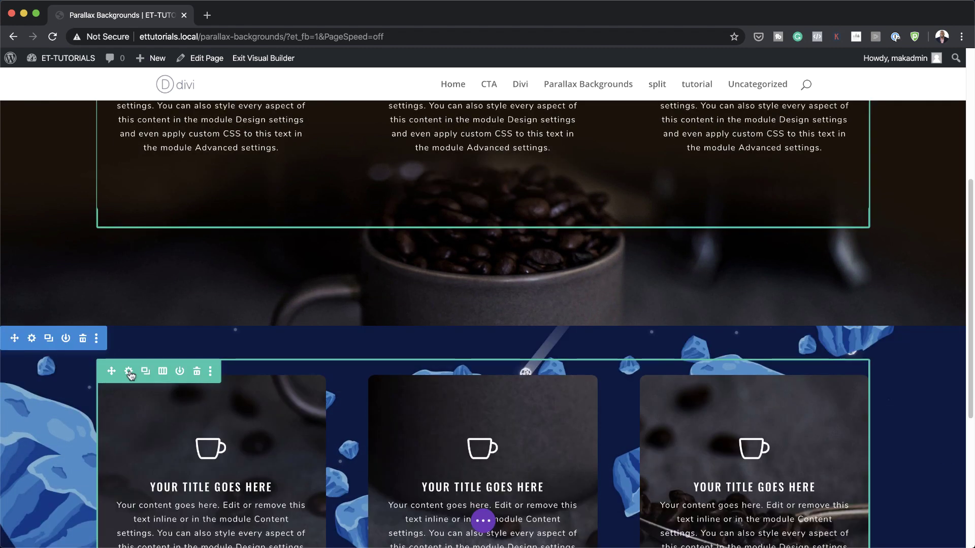
# Step: Delete two of the three columns from the row in the ice-rock section, leaving a single column
pyautogui.click(128, 372)
pyautogui.click(204, 266)
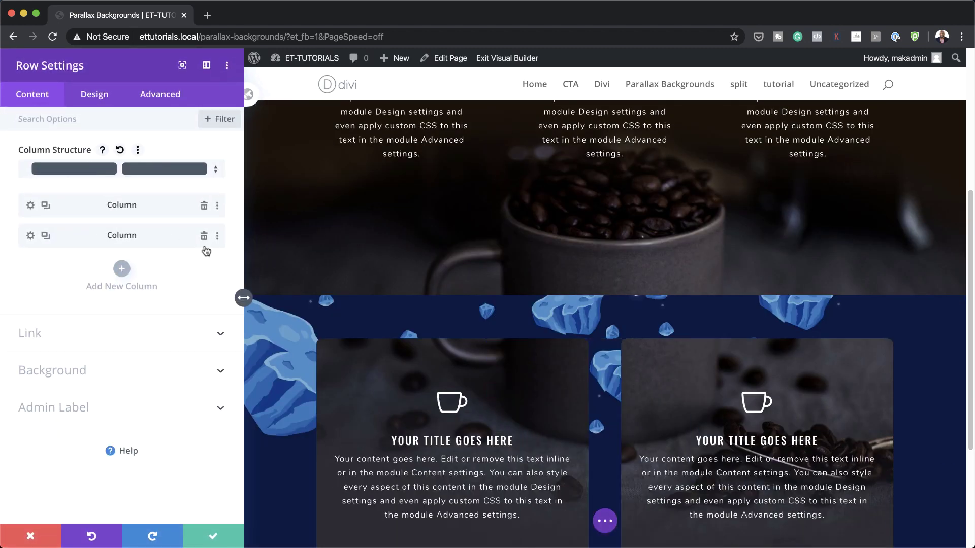
pyautogui.click(203, 236)
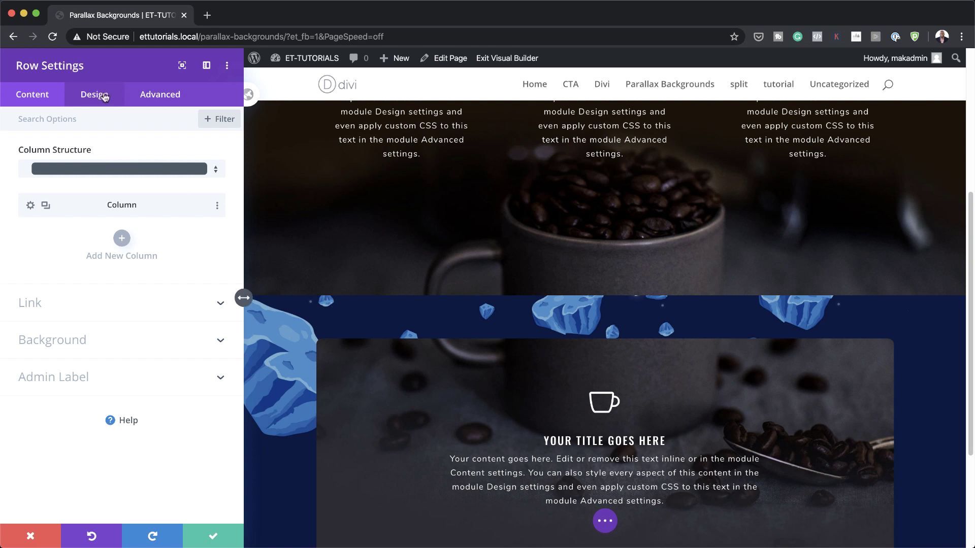
# Step: Size the single-column row with a custom gutter width of 1, a width of 100%, and a max width of 98%
pyautogui.click(104, 96)
pyautogui.click(48, 151)
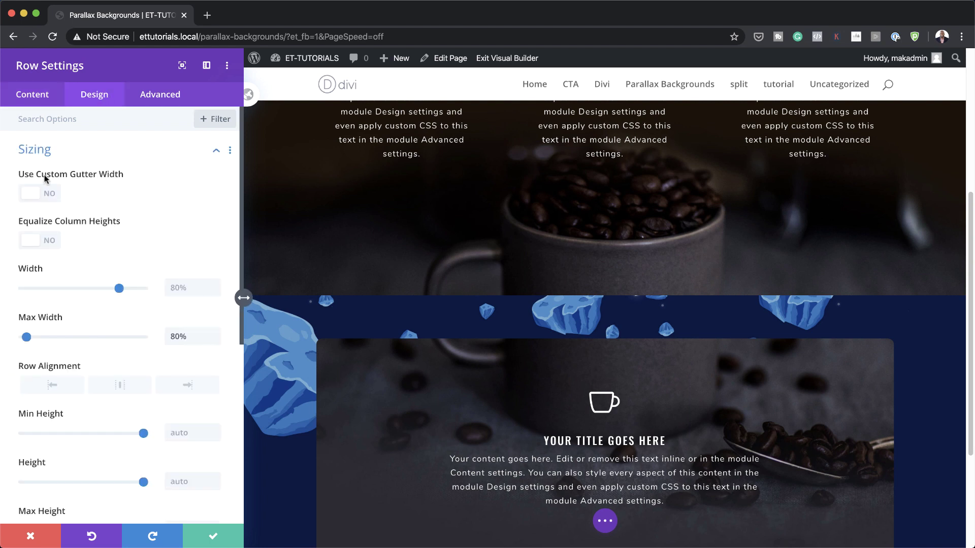
pyautogui.click(51, 194)
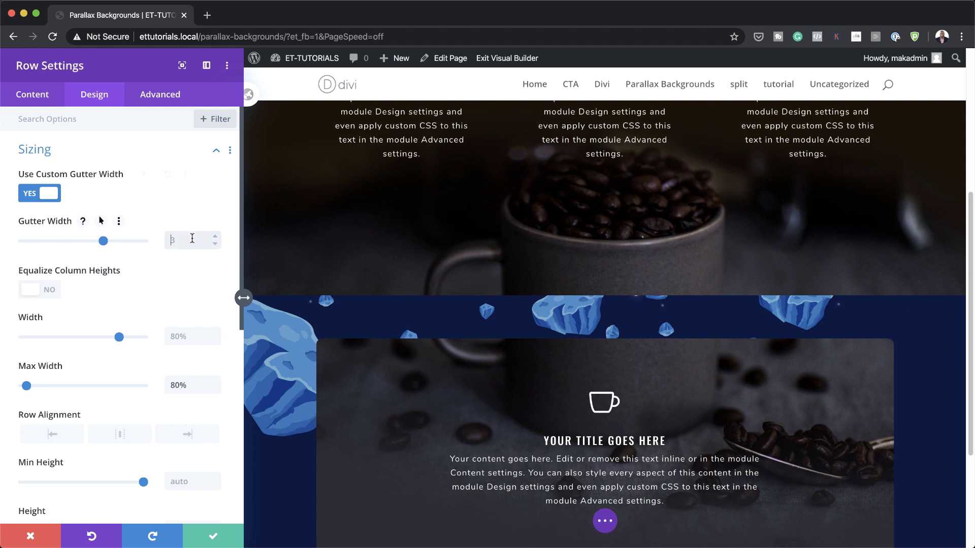
pyautogui.moveTo(119, 337); pyautogui.dragTo(153, 345)
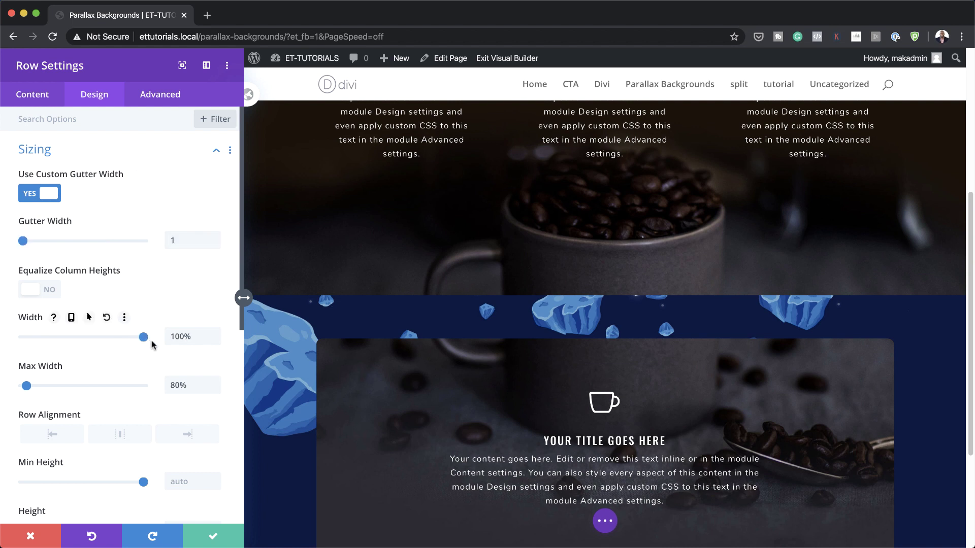
pyautogui.moveTo(188, 381); pyautogui.dragTo(147, 385)
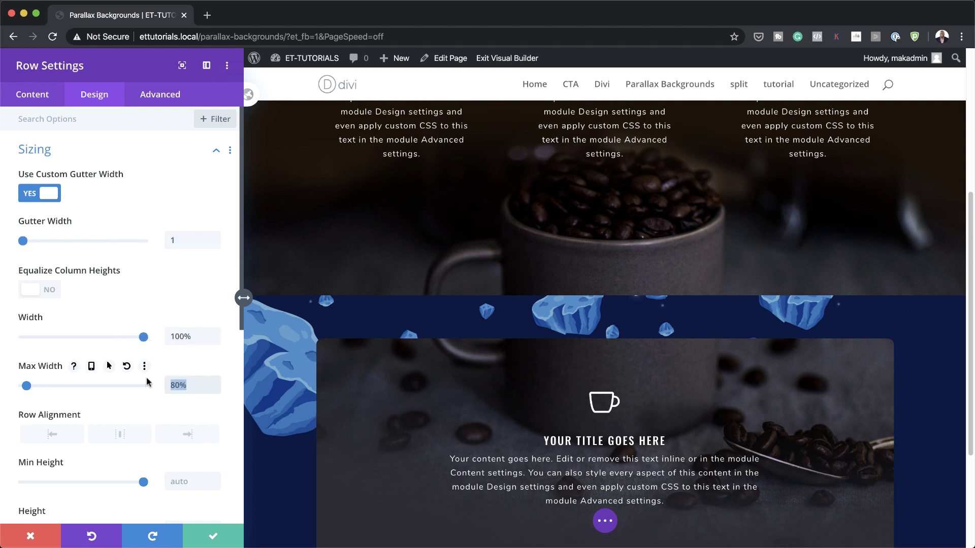
pyautogui.write('98%')
# Step: Reset the item styles of the row's remaining column to clear its coffee background
pyautogui.click(32, 94)
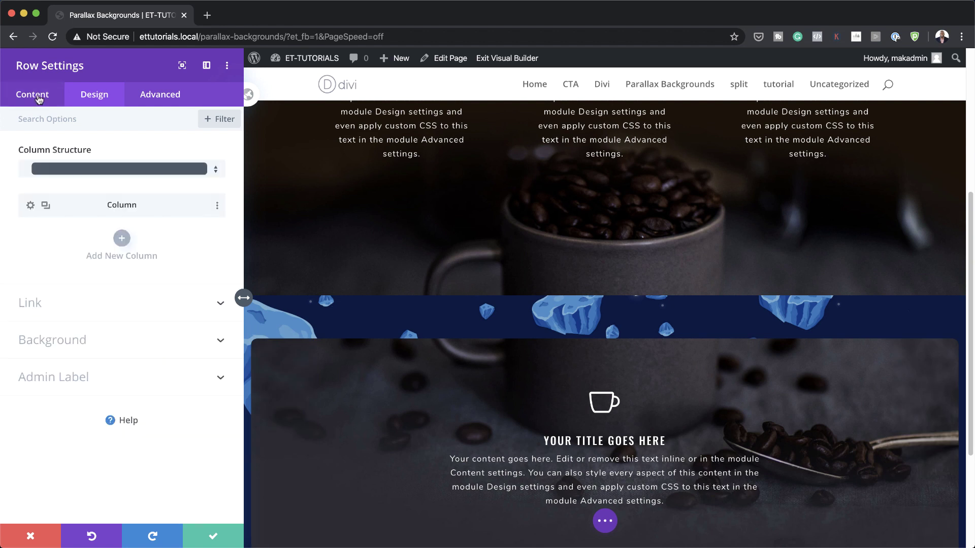
pyautogui.rightClick(92, 209)
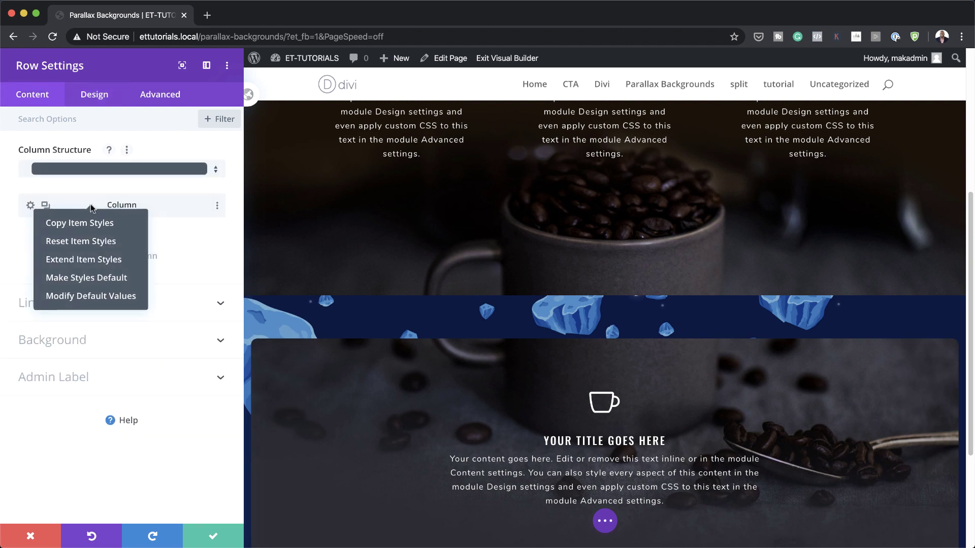
pyautogui.click(103, 242)
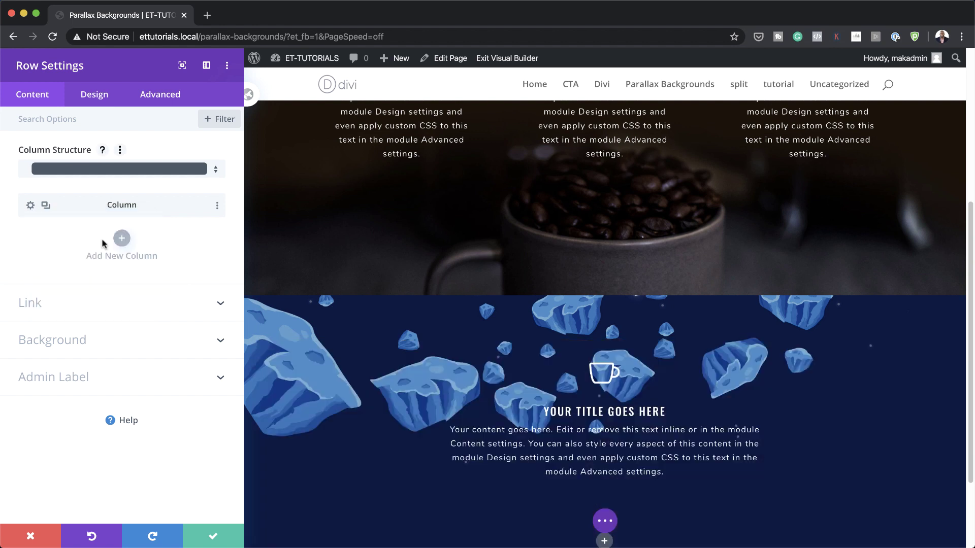
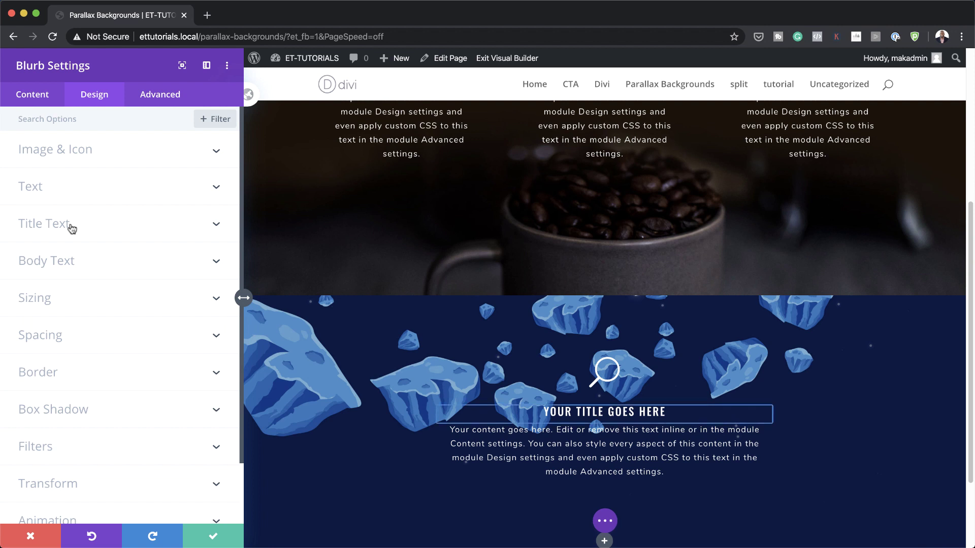
# Step: Set the blurb's width and height to 300px each and center the module in the column
pyautogui.click(51, 303)
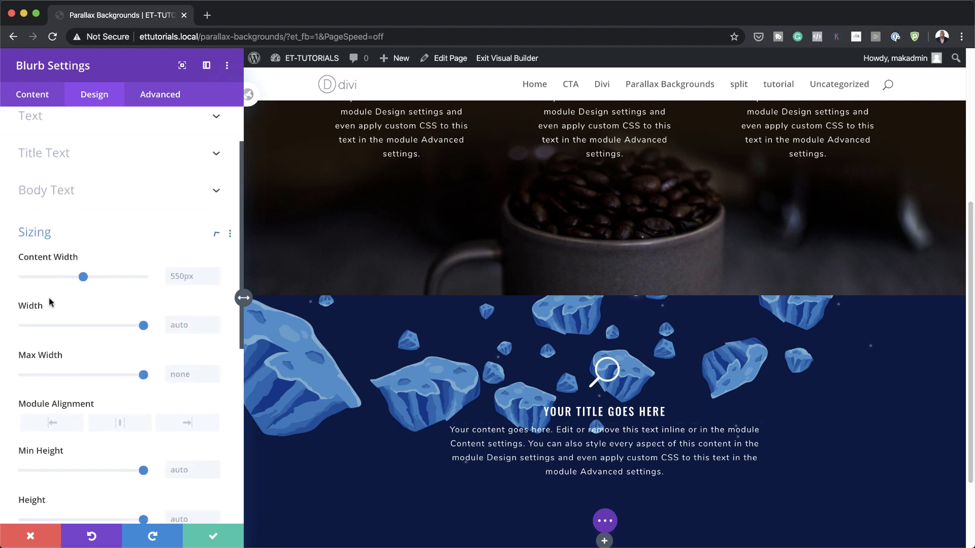
pyautogui.moveTo(155, 165)
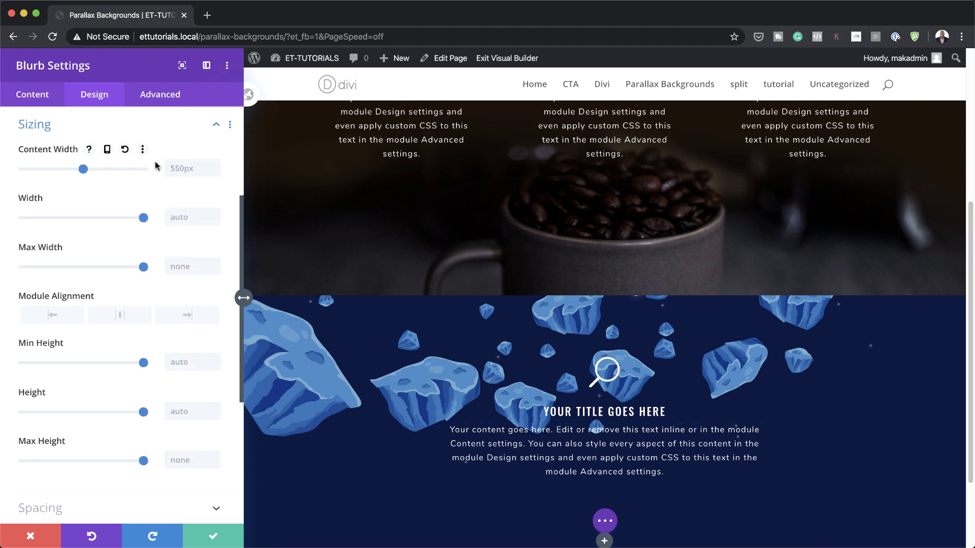
pyautogui.click(174, 215)
pyautogui.write('300px')
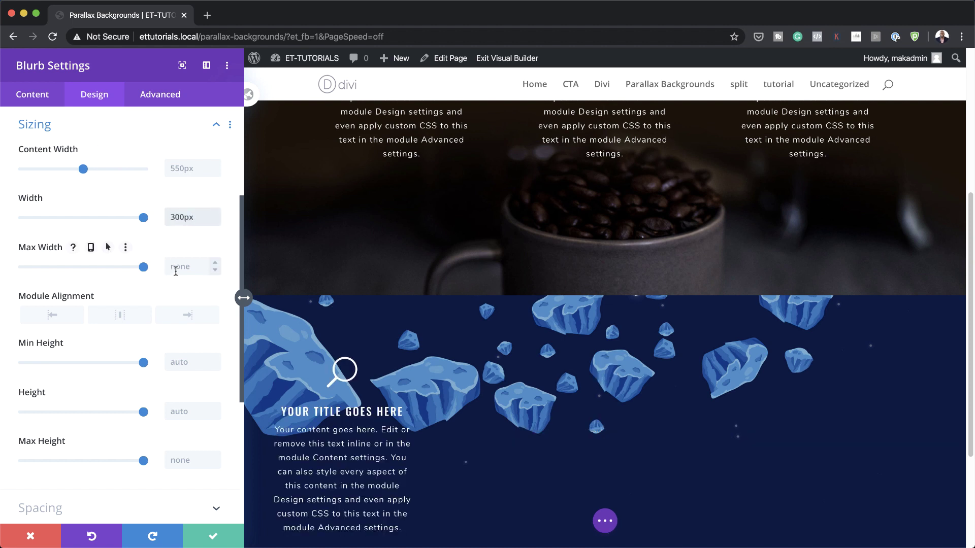
pyautogui.click(185, 410)
pyautogui.write('300px')
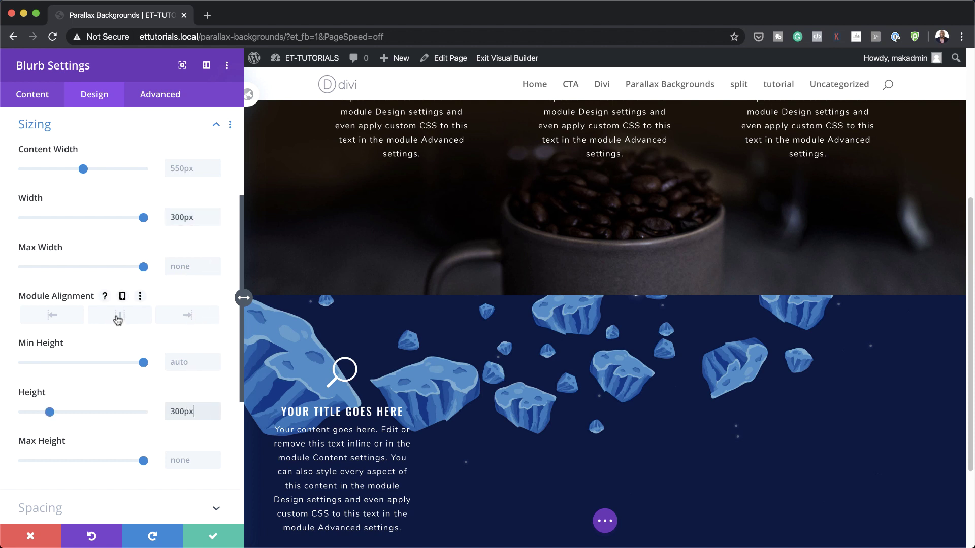
pyautogui.click(120, 316)
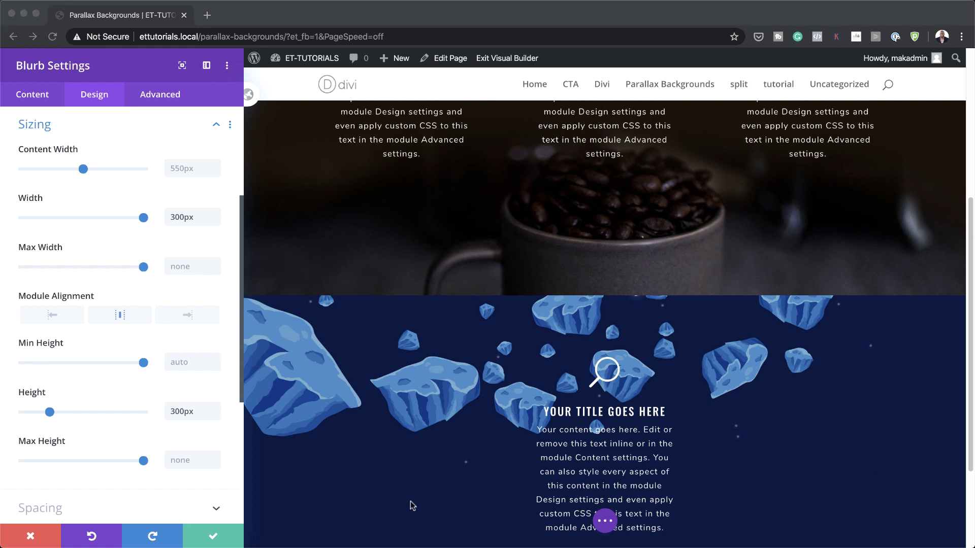
# Step: Round all of the blurb's corners to 50% and give it a 1px border
pyautogui.scroll(-5, 46, 402)
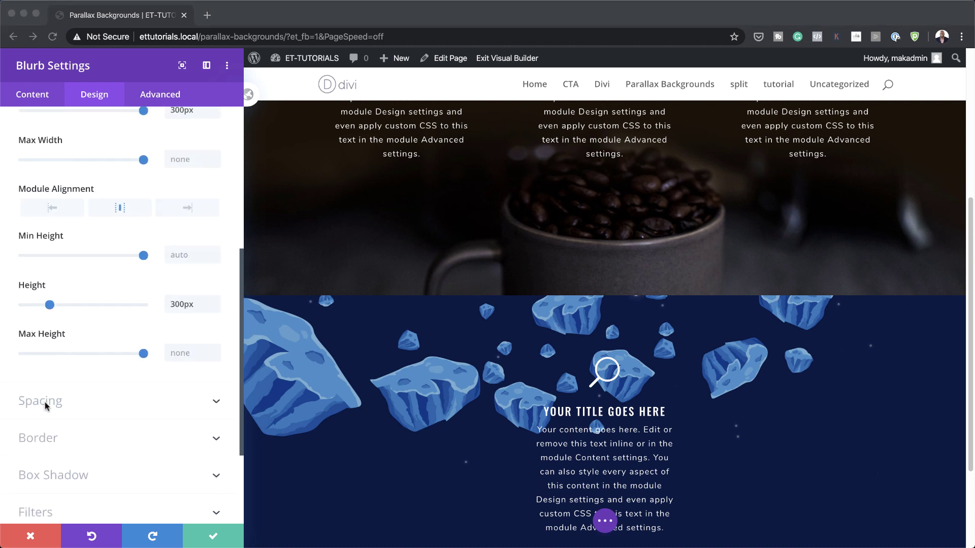
pyautogui.click(54, 304)
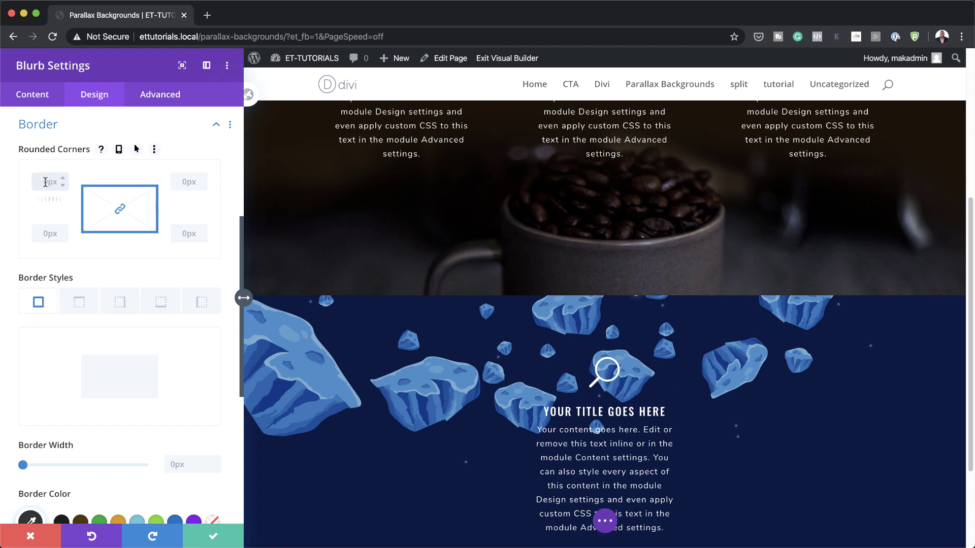
pyautogui.write('50%')
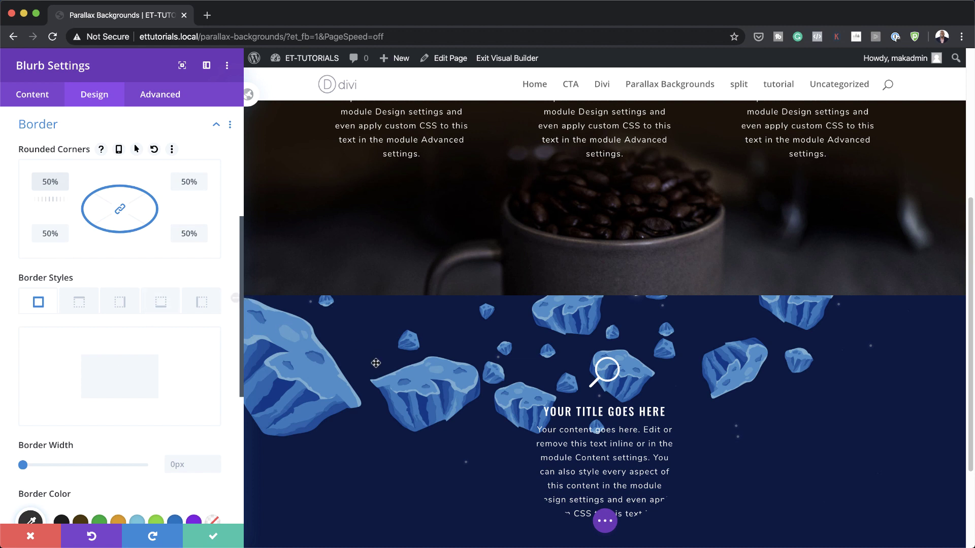
pyautogui.scroll(-5, 102, 345)
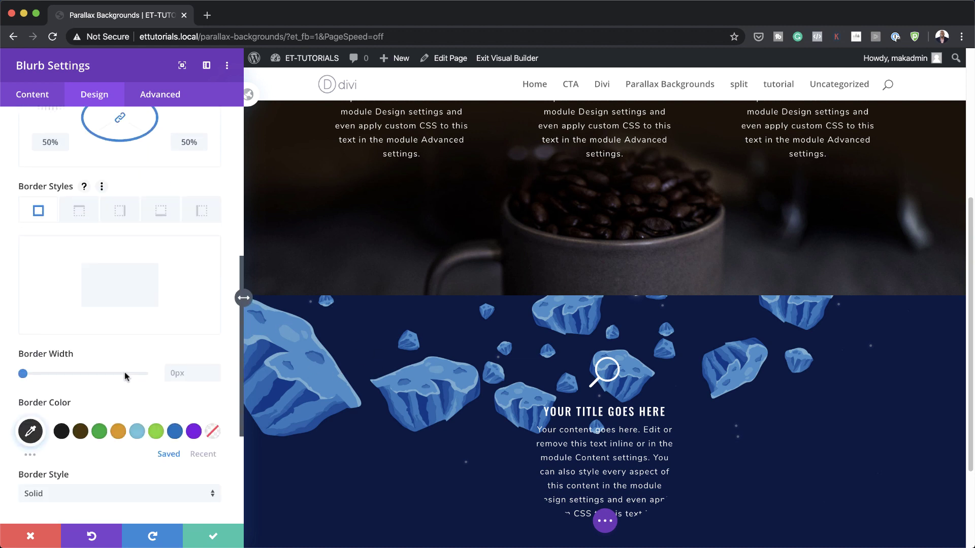
pyautogui.click(183, 332)
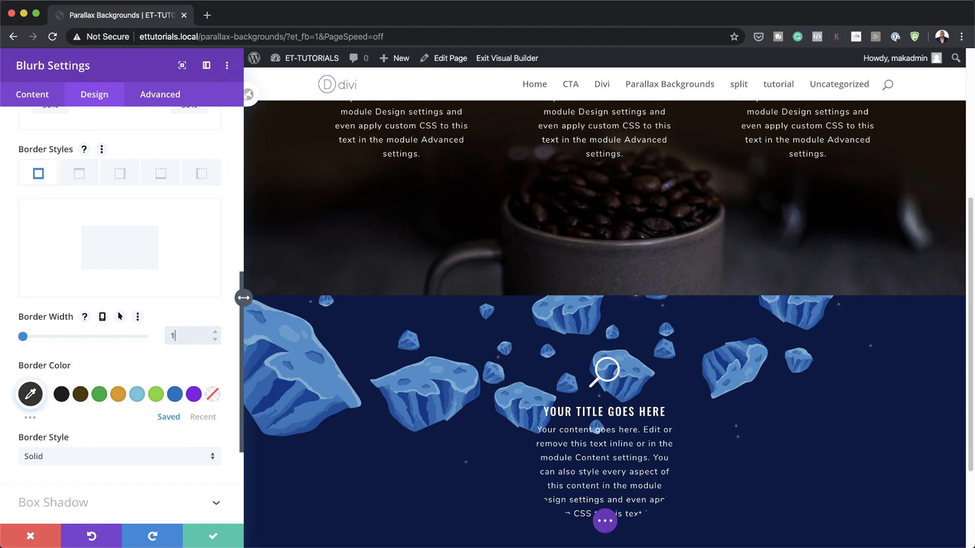
pyautogui.write('1')
pyautogui.press('super+Tab')
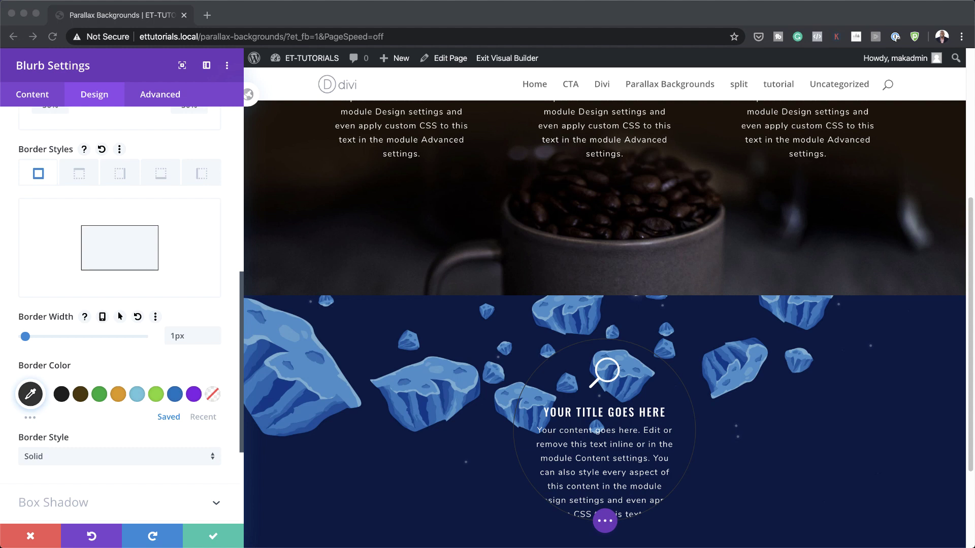
# Step: Set the blurb's border color to rgba(255,255,255,0.12)
pyautogui.scroll(-1, 151, 431)
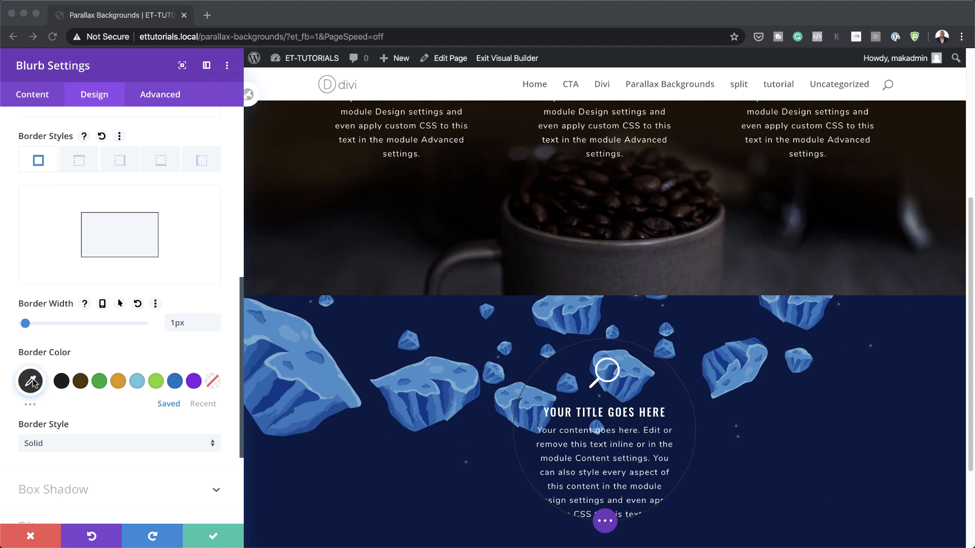
pyautogui.click(31, 381)
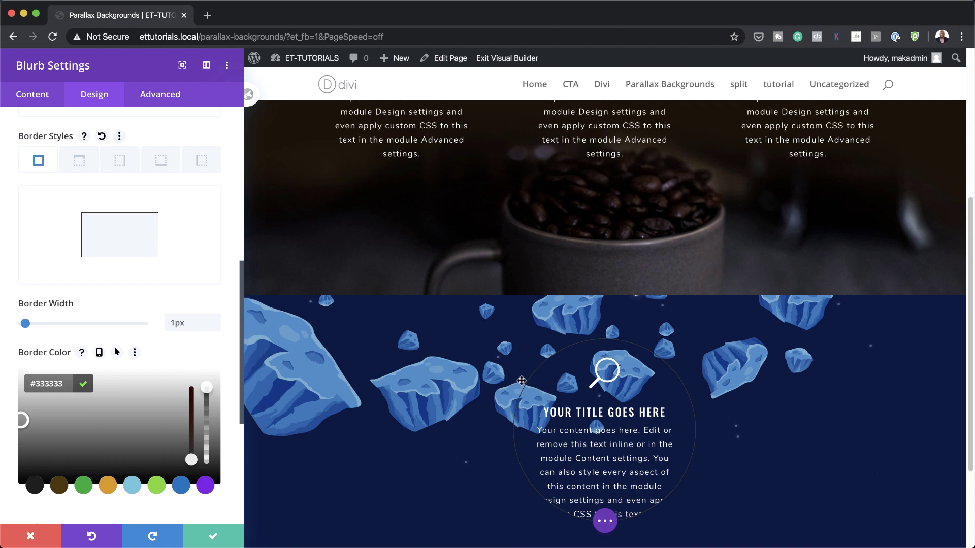
pyautogui.moveTo(206, 388); pyautogui.dragTo(206, 401)
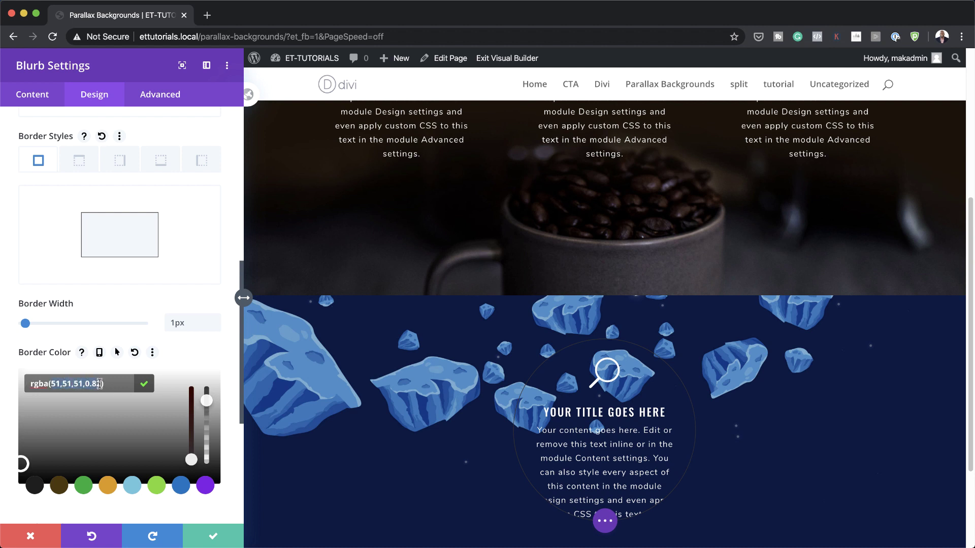
pyautogui.write('rgba(255,255,255,0.12)')
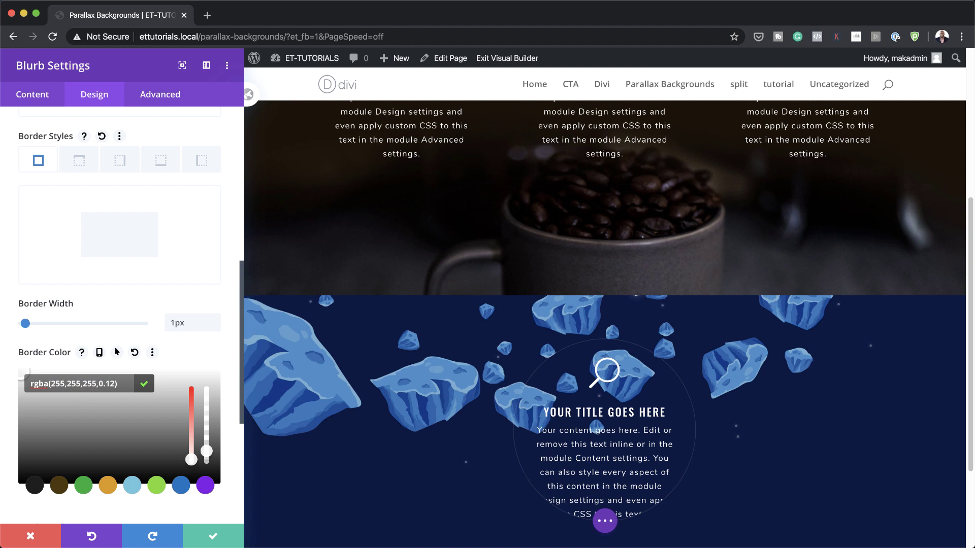
# Step: Apply the first box shadow preset to the blurb with a blur strength of 36px
pyautogui.scroll(-5, 44, 401)
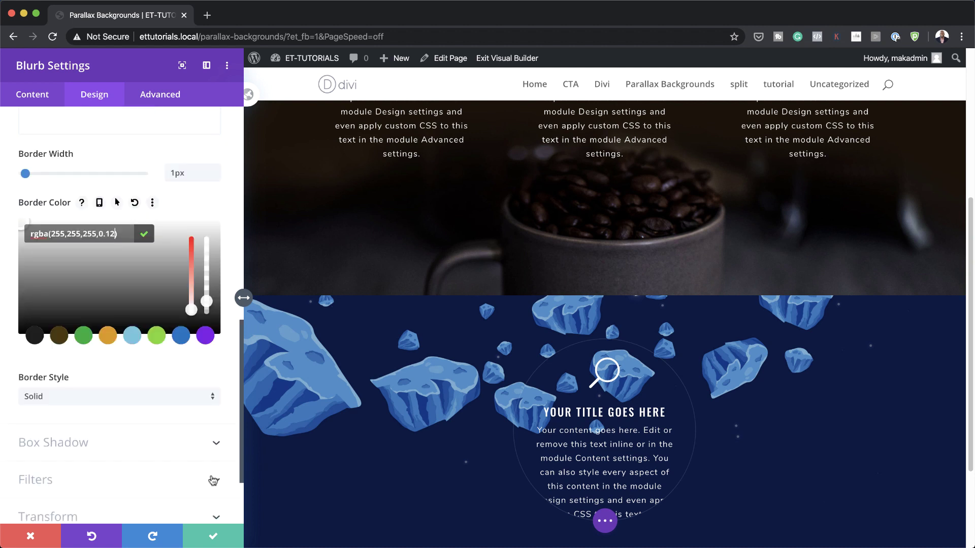
pyautogui.click(43, 399)
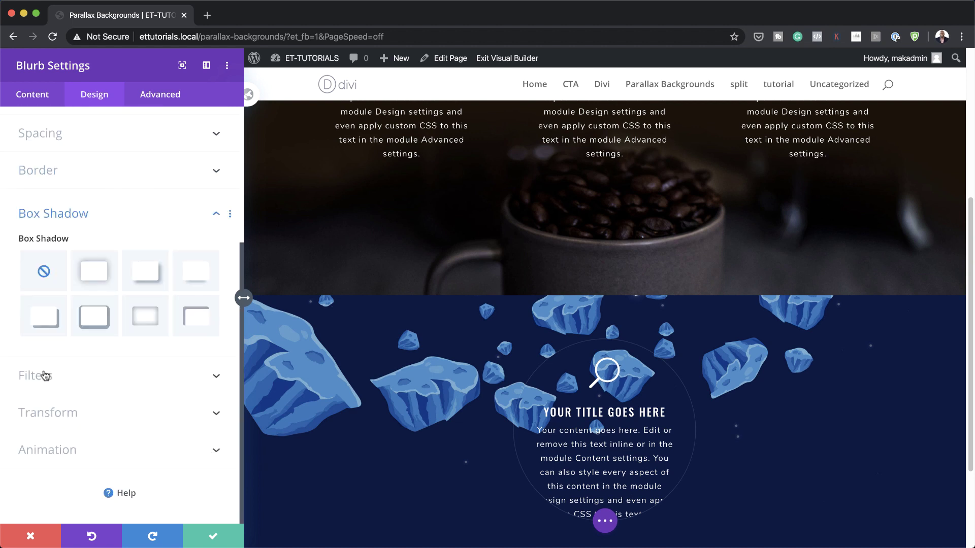
pyautogui.click(96, 275)
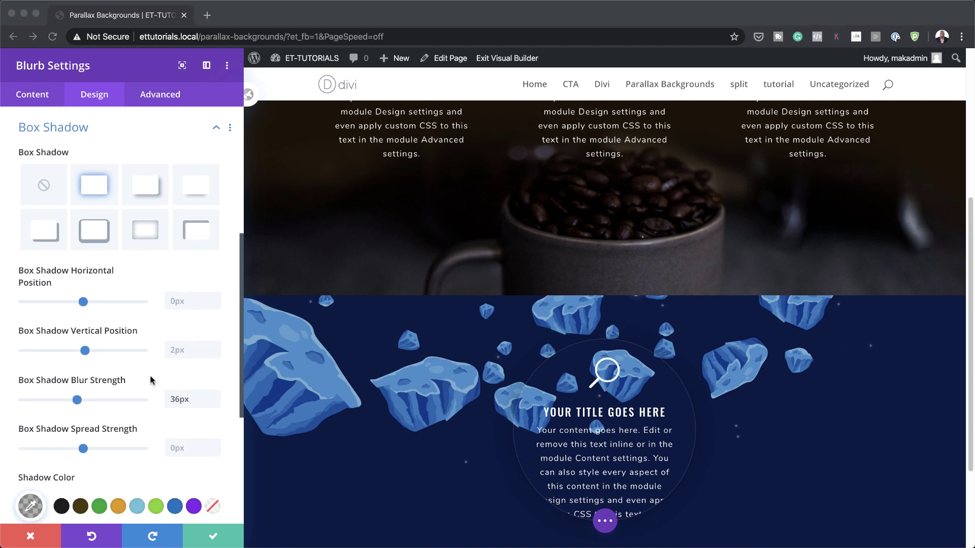
pyautogui.scroll(-3, 51, 407)
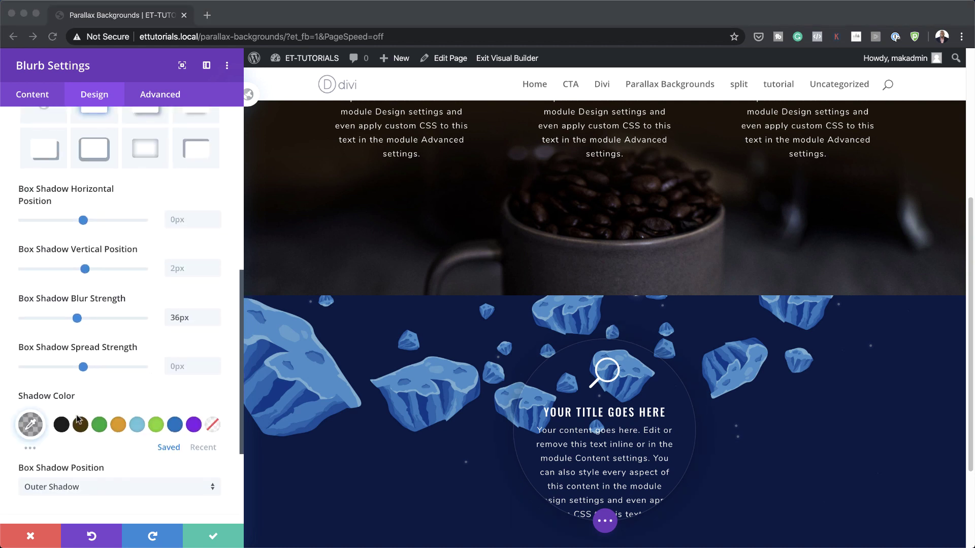
# Step: Set the blurb's shadow color to rgba(0,0,0,0) and enable separate desktop and hover values for it
pyautogui.click(30, 428)
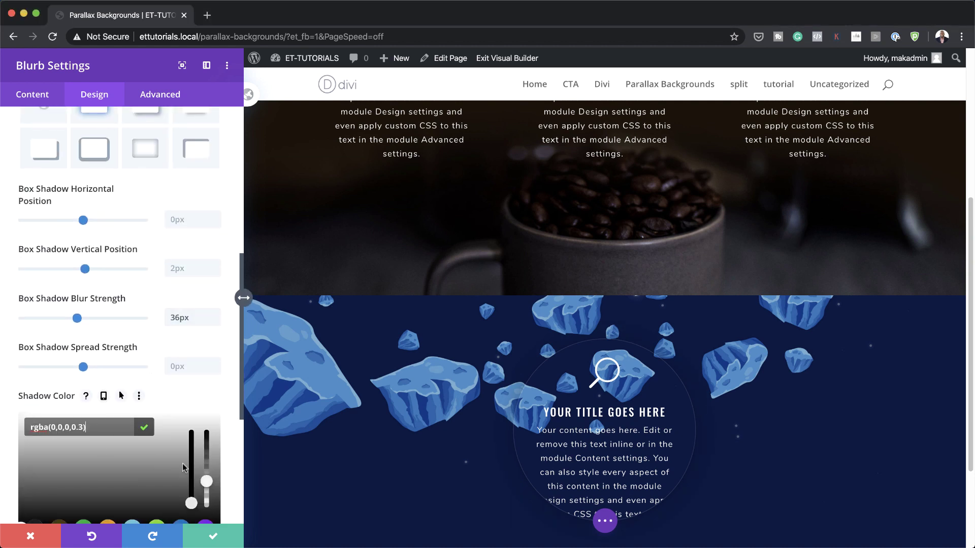
pyautogui.scroll(-1, 179, 449)
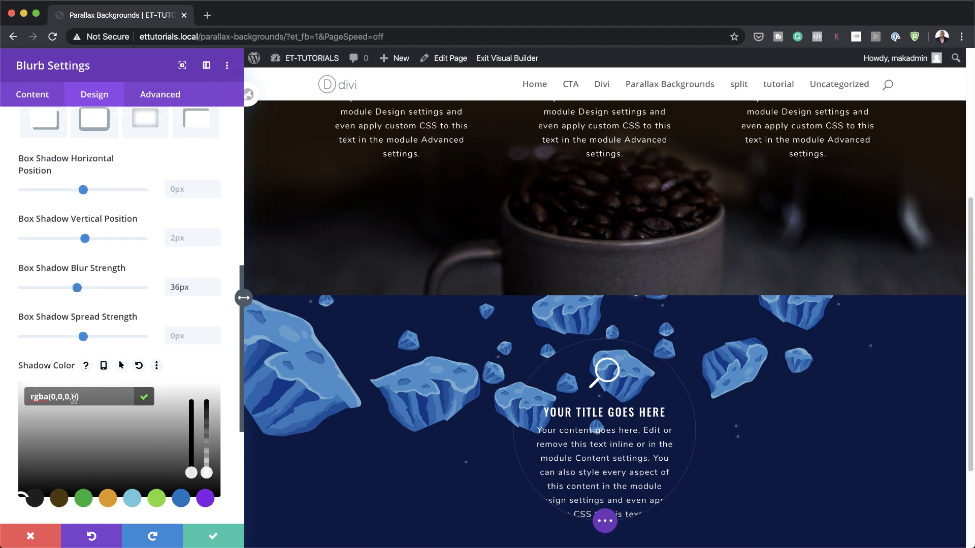
pyautogui.click(121, 365)
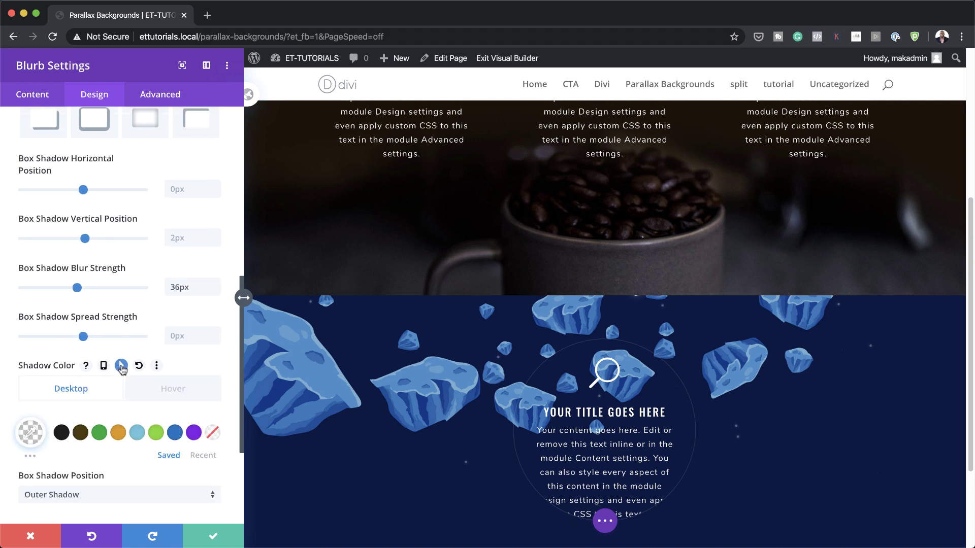
# Step: Set the blurb's hover shadow color to rgba(0,0,0,0.7)
pyautogui.click(179, 389)
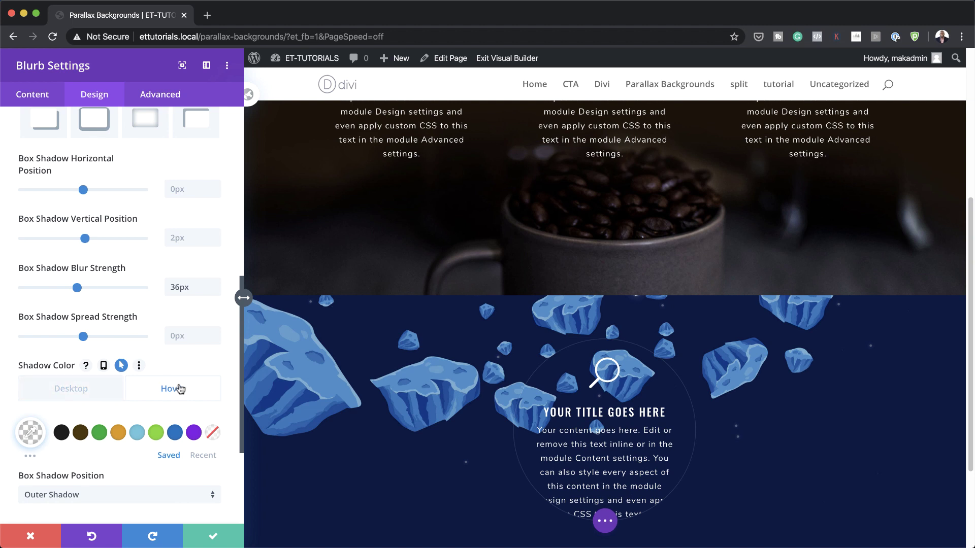
pyautogui.click(29, 432)
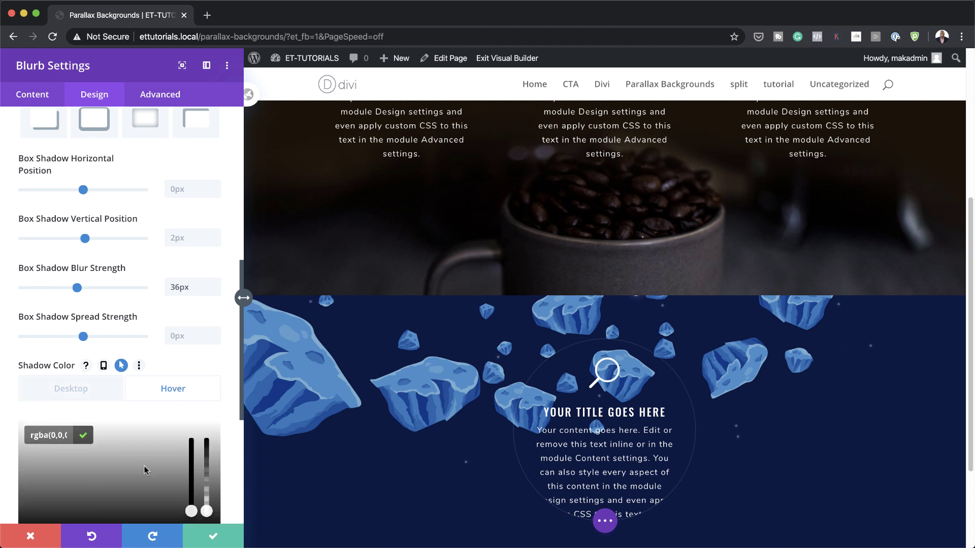
pyautogui.moveTo(206, 512); pyautogui.dragTo(206, 473)
pyautogui.moveTo(51, 433); pyautogui.dragTo(60, 432)
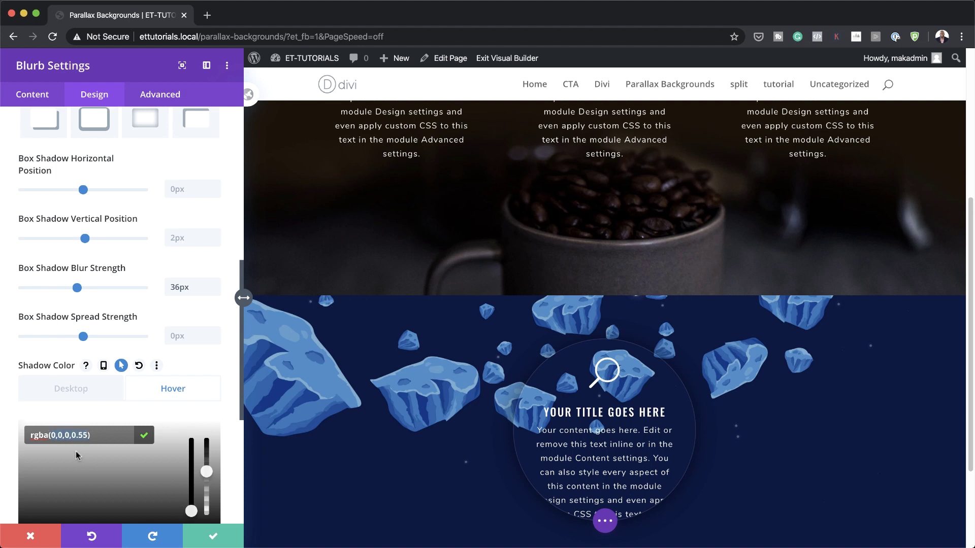
pyautogui.write('0,0,0,0.7')
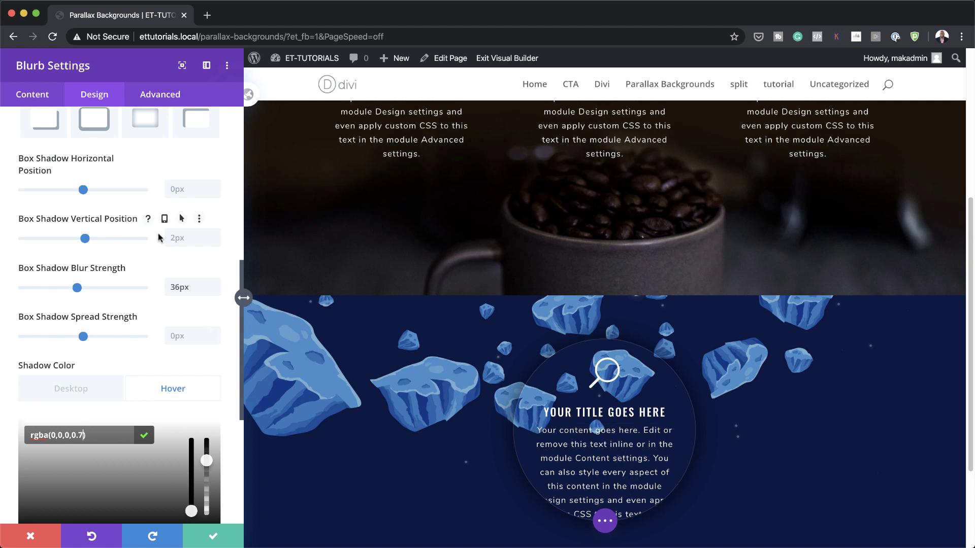
# Step: Delete the blurb body text from "You can also style every aspect" to the end, keeping only the first two sentences
pyautogui.click(34, 96)
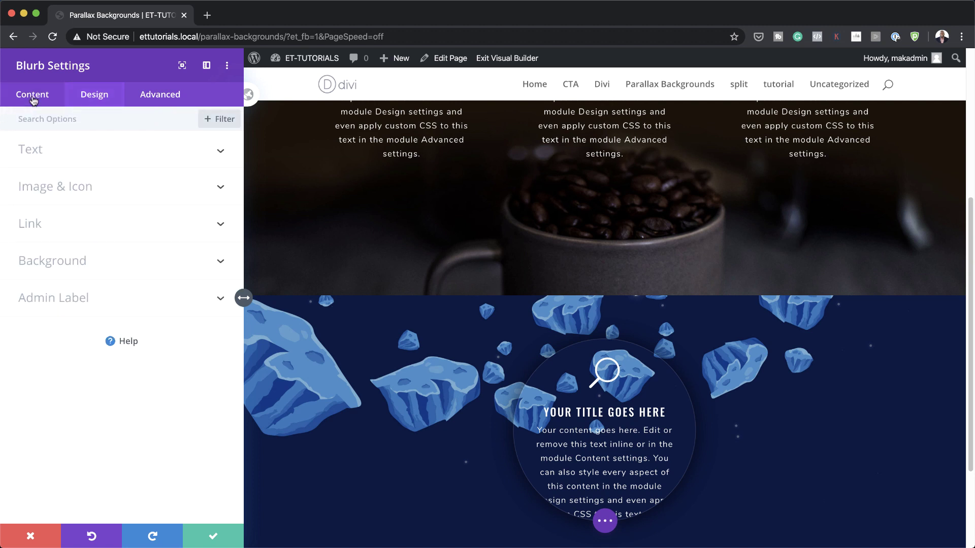
pyautogui.click(43, 152)
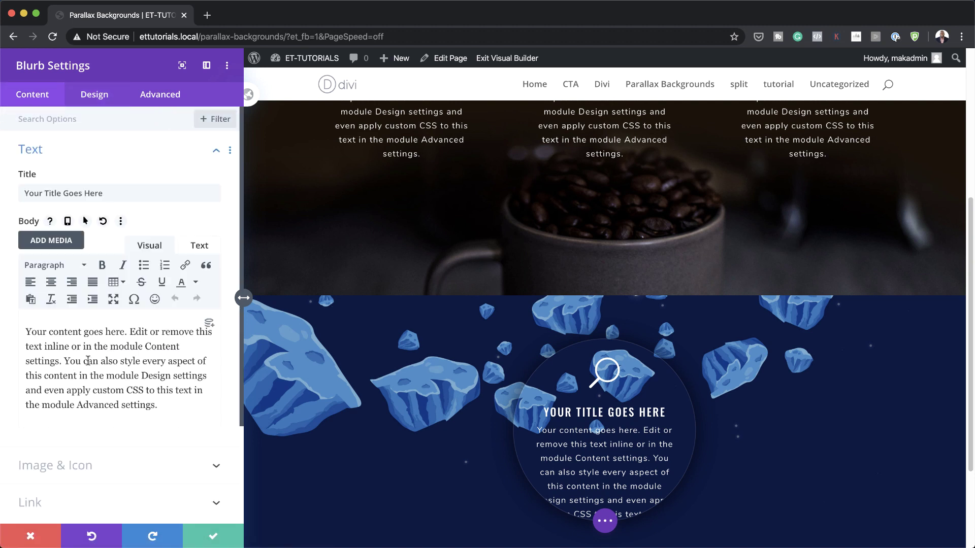
pyautogui.moveTo(65, 361); pyautogui.dragTo(166, 406)
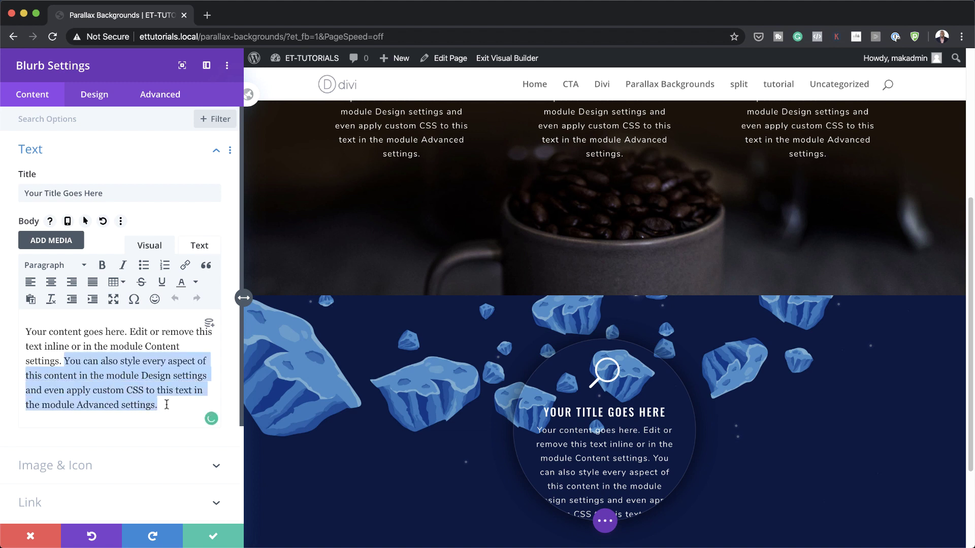
pyautogui.press('BackSpace')
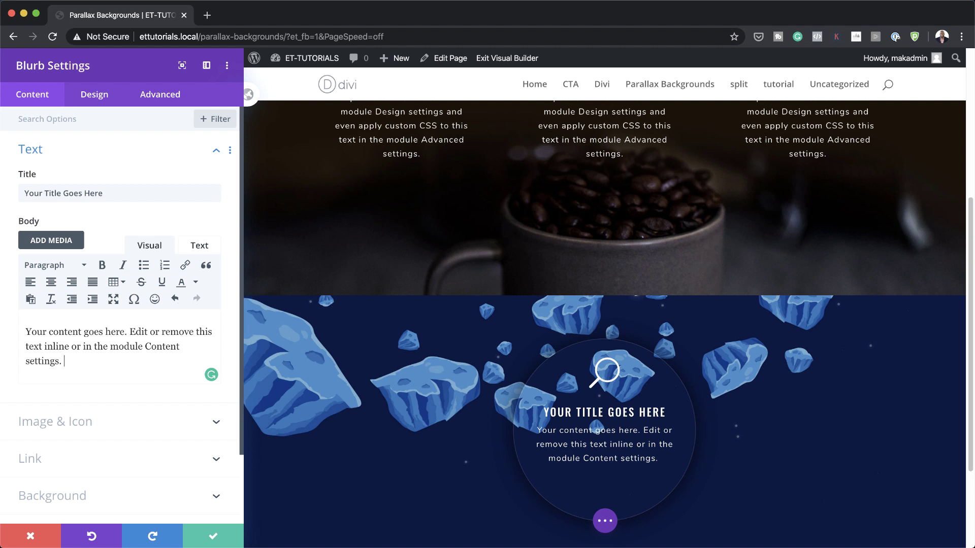
# Step: Set the blurb's transform origin to left horizontally and center vertically
pyautogui.scroll(-3, 159, 430)
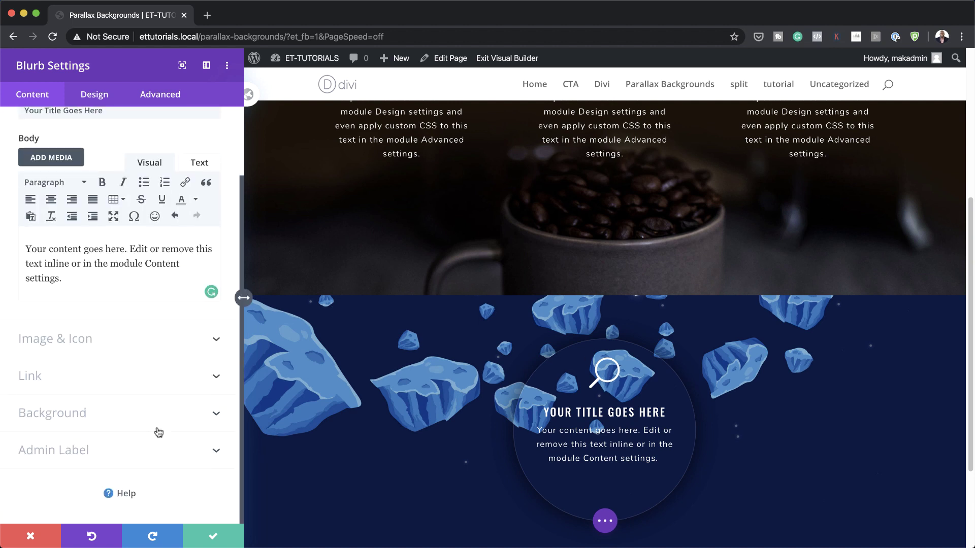
pyautogui.click(94, 94)
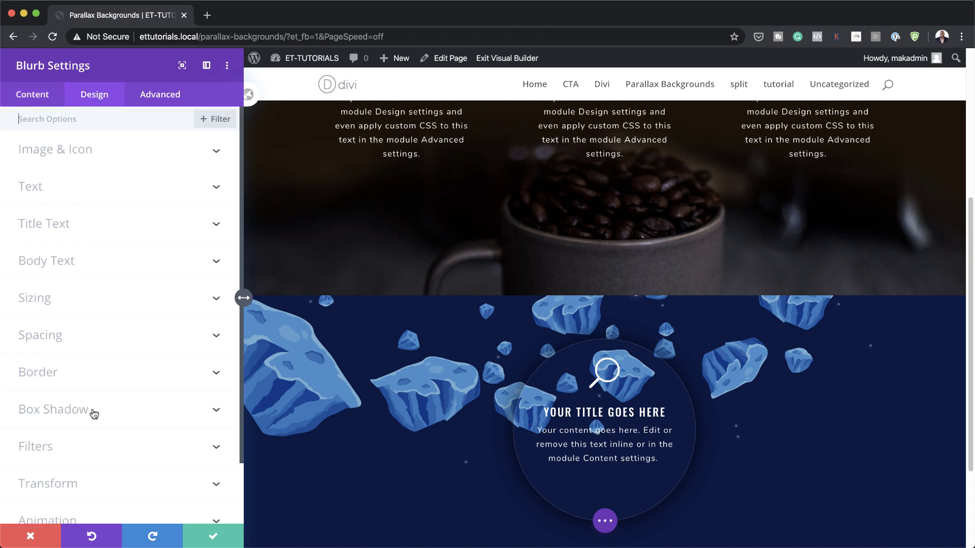
pyautogui.click(99, 482)
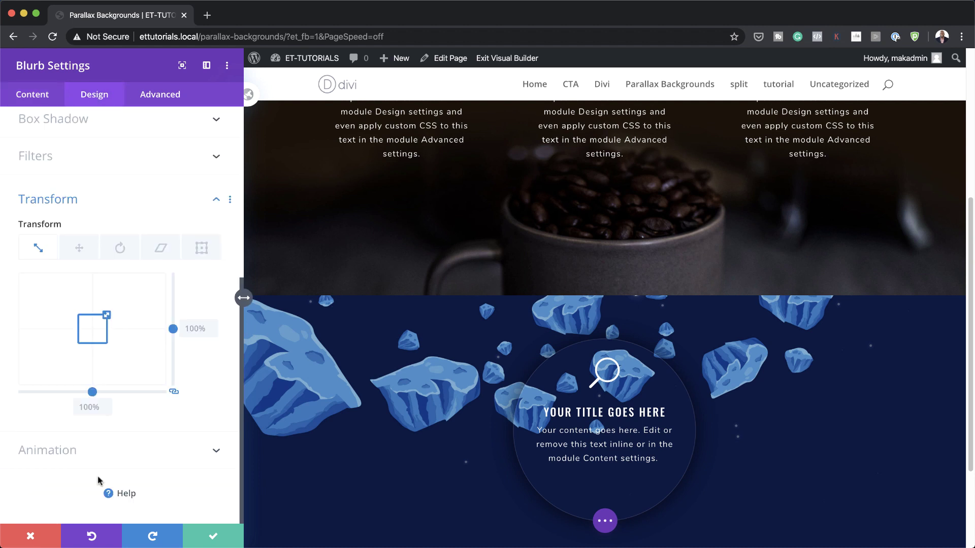
pyautogui.click(206, 249)
pyautogui.click(77, 334)
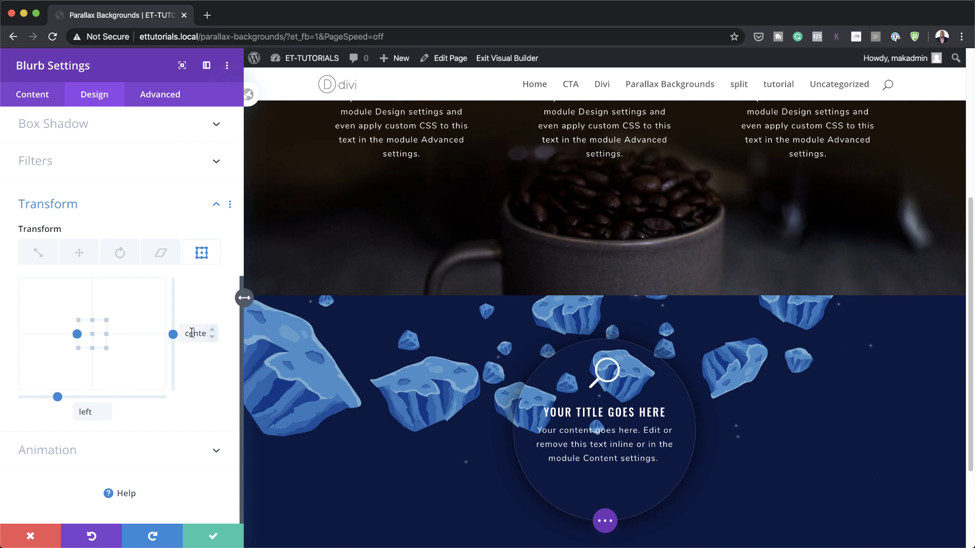
pyautogui.doubleClick(184, 335)
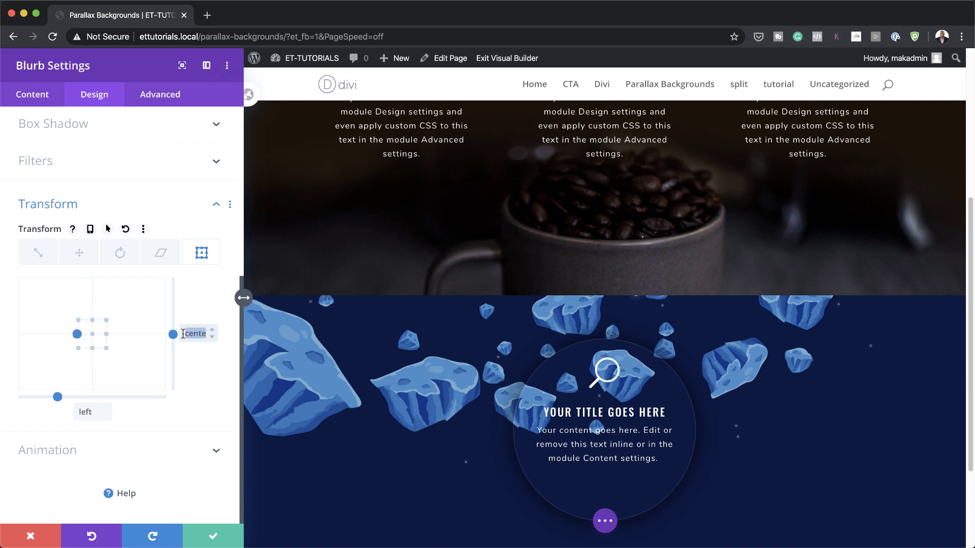
pyautogui.doubleClick(75, 412)
pyautogui.write('0')
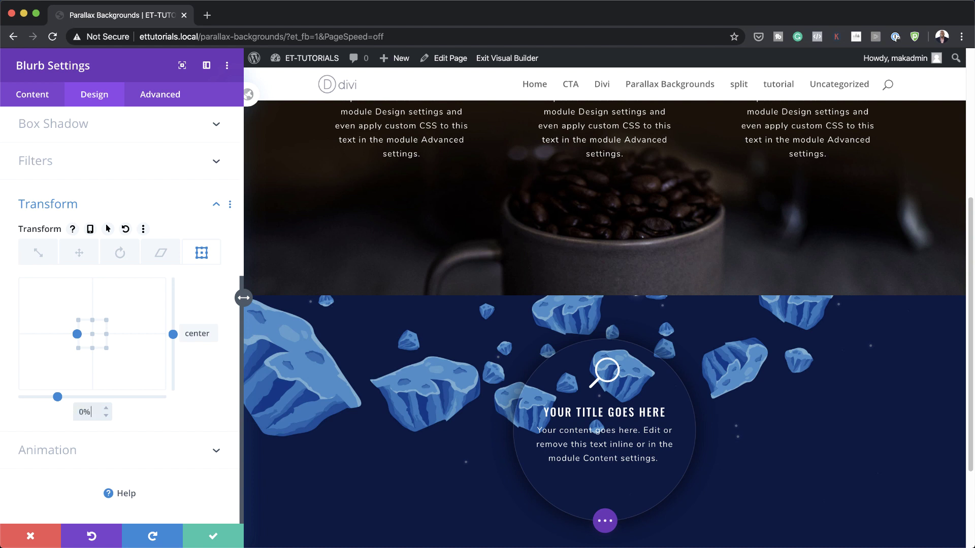
pyautogui.hotkey('ctrl', 'z')
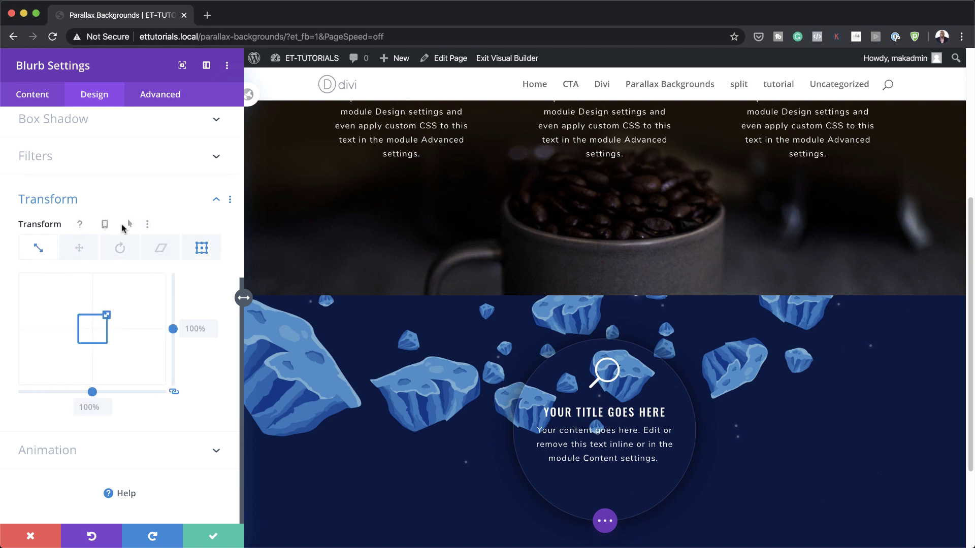
# Step: Set the blurb's transform scale to 130% on hover in both directions and save the blurb settings
pyautogui.click(105, 223)
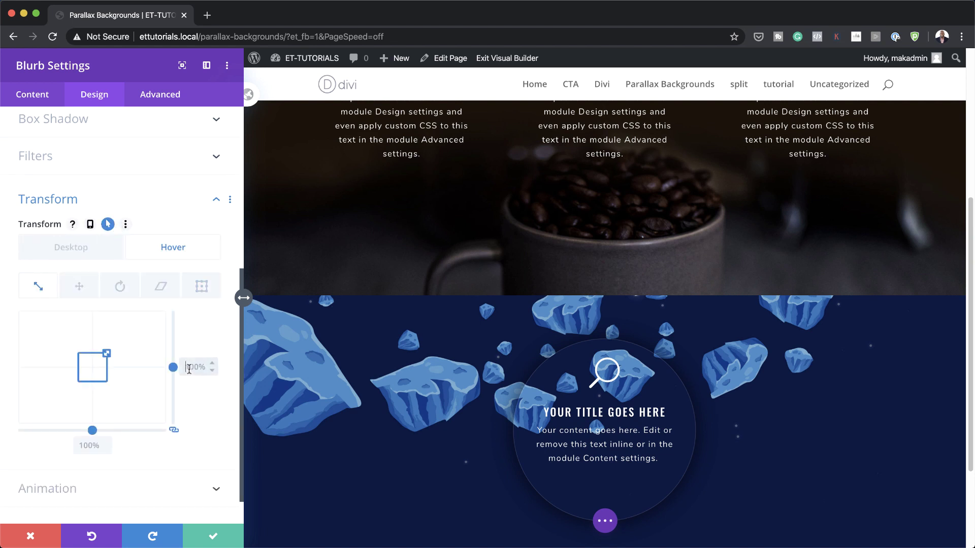
pyautogui.write('130')
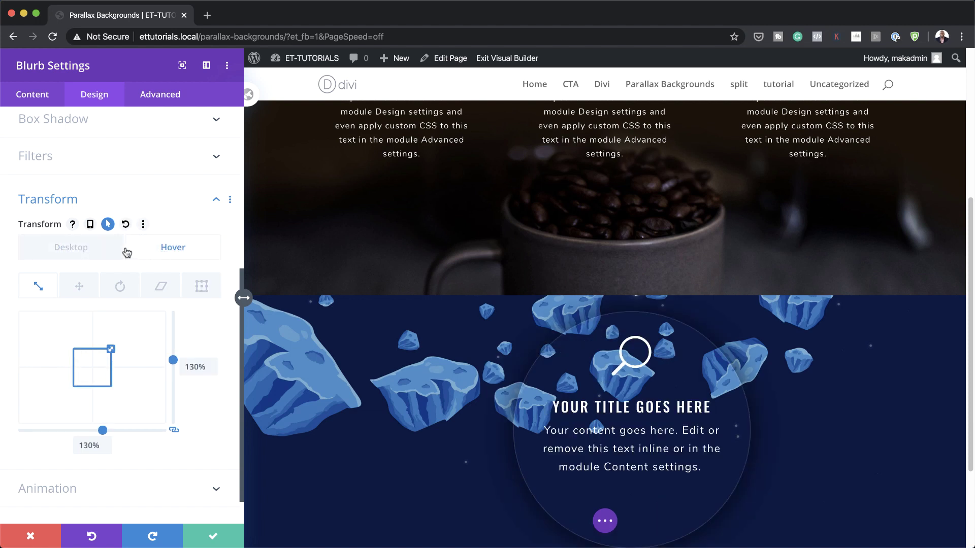
pyautogui.click(121, 251)
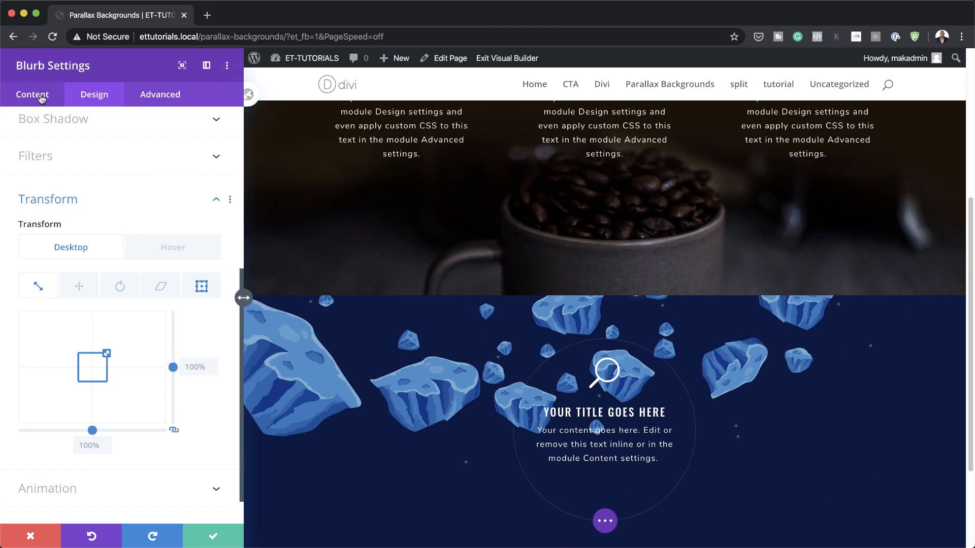
pyautogui.click(215, 537)
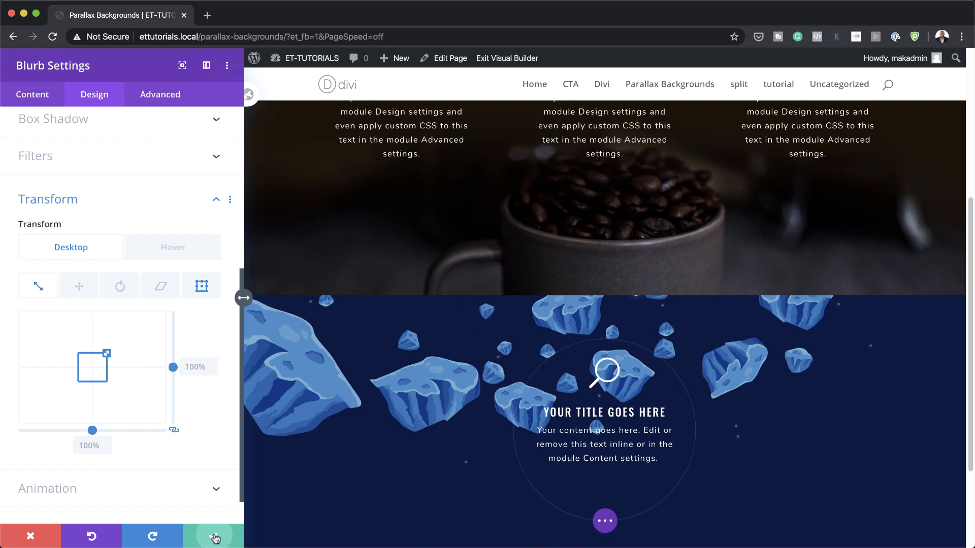
# Step: Duplicate the blurb's column twice so the row has three equal columns, and save the row settings
pyautogui.scroll(-1, 98, 321)
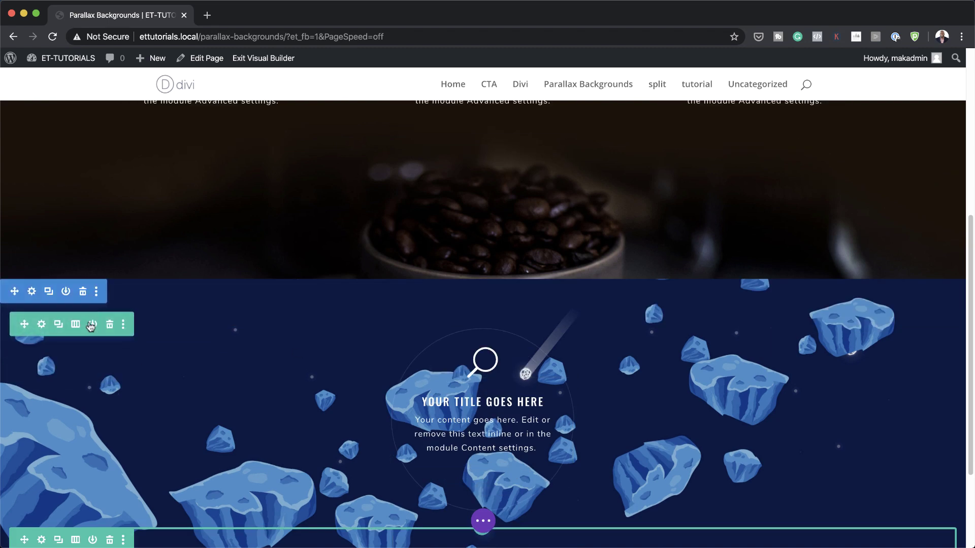
pyautogui.click(41, 325)
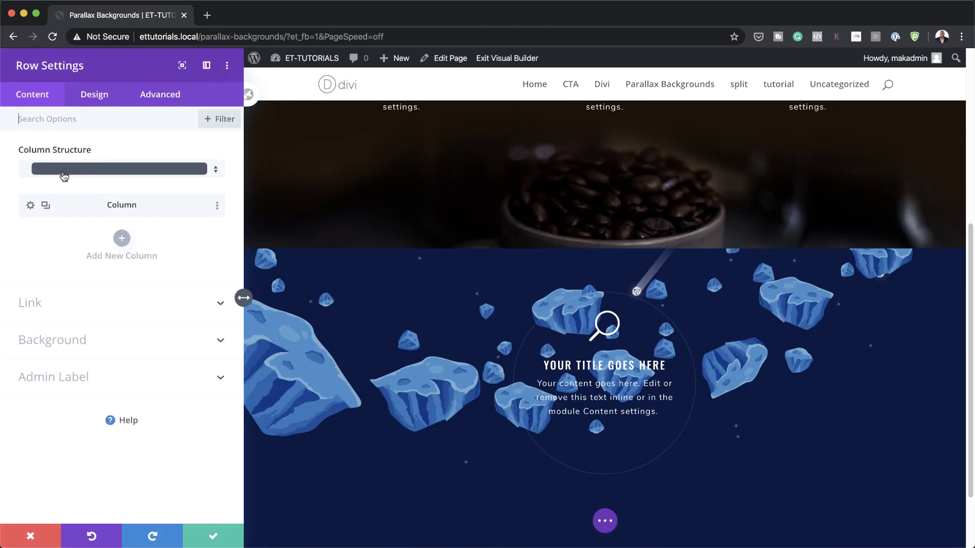
pyautogui.click(46, 206)
pyautogui.click(46, 206)
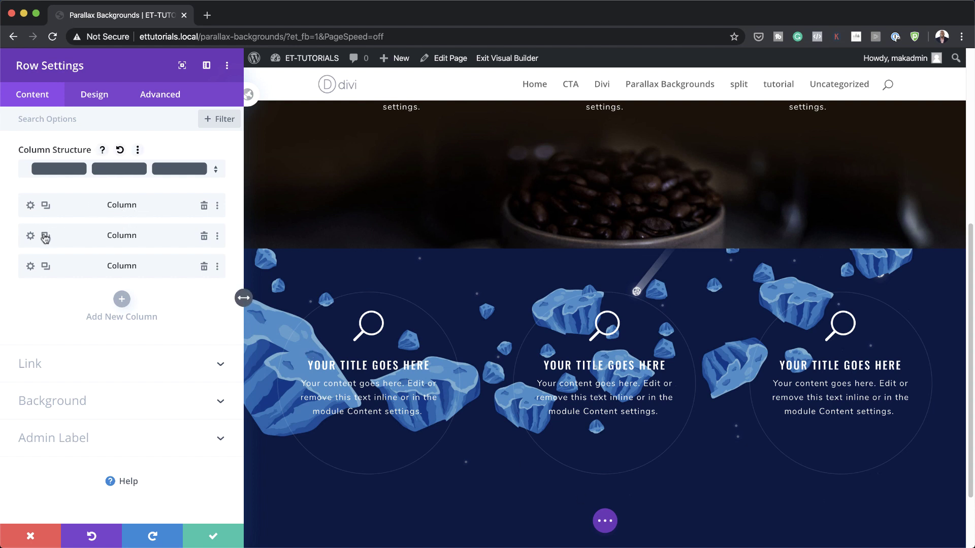
pyautogui.click(213, 536)
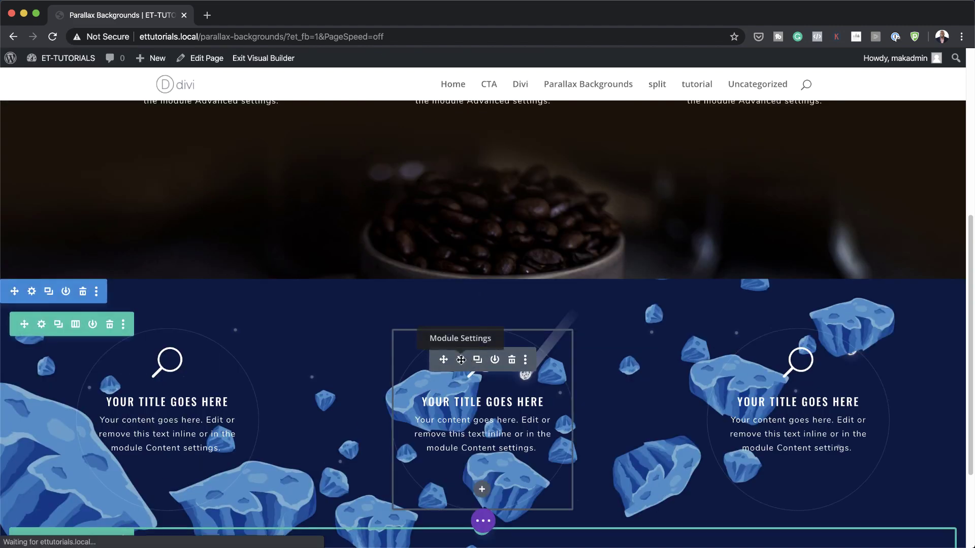
# Step: Set the middle blurb's transform origin to center both horizontally and vertically
pyautogui.click(461, 361)
pyautogui.click(94, 95)
pyautogui.click(76, 483)
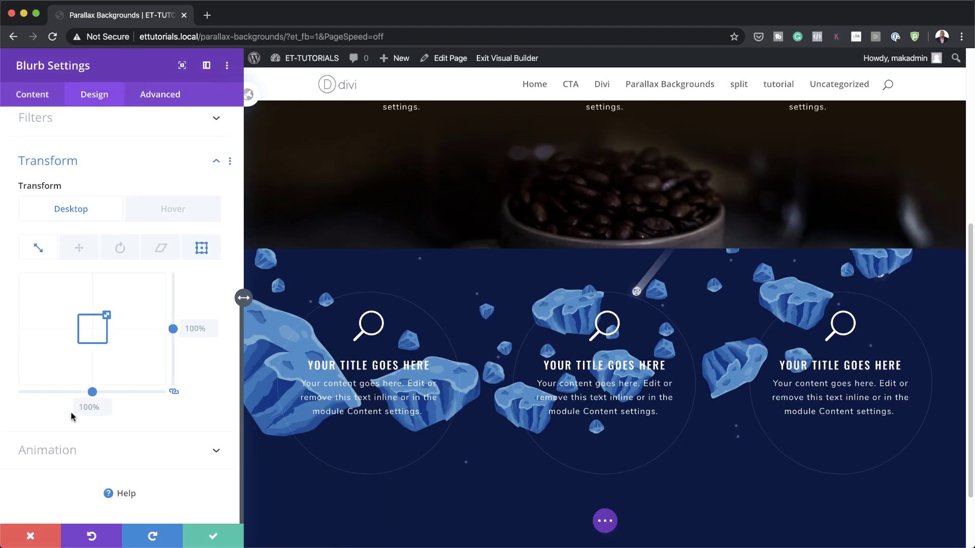
pyautogui.click(201, 253)
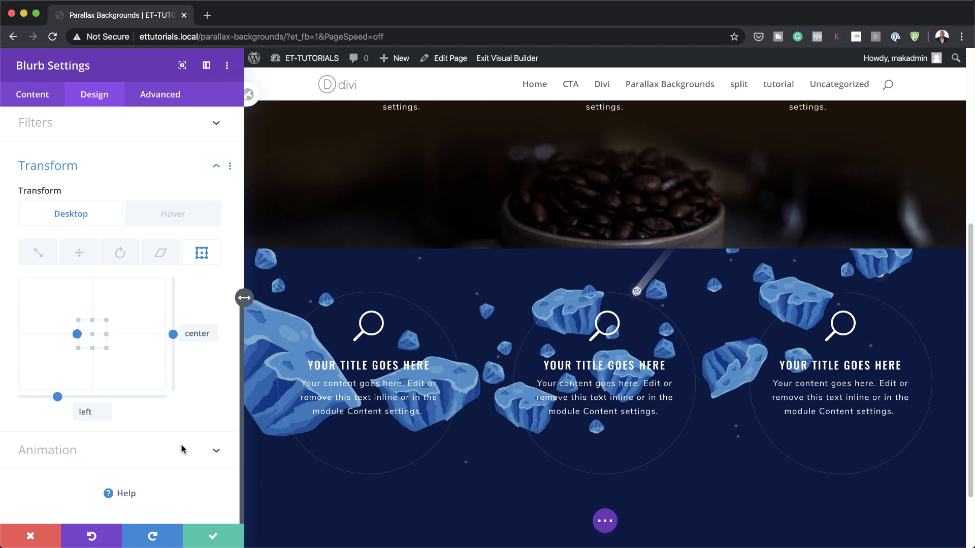
pyautogui.click(91, 349)
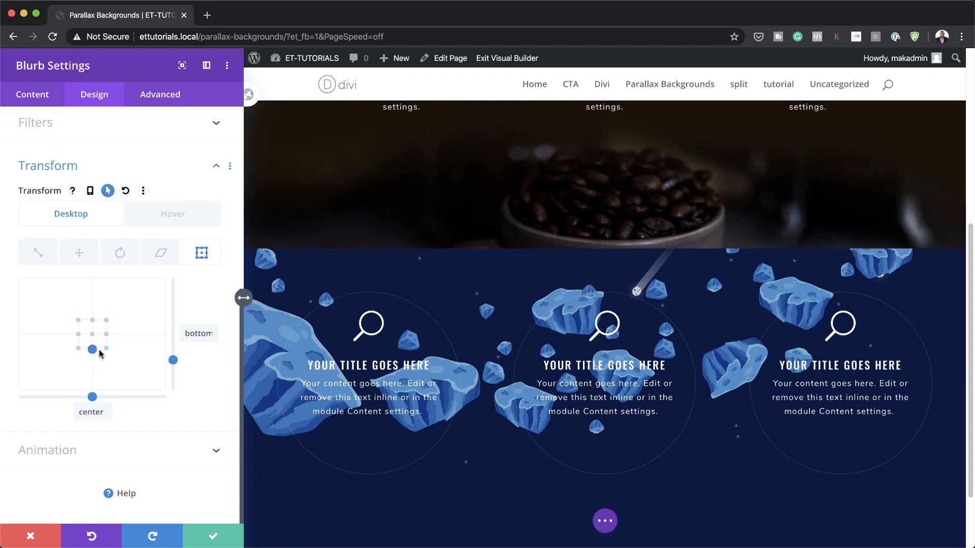
pyautogui.click(93, 334)
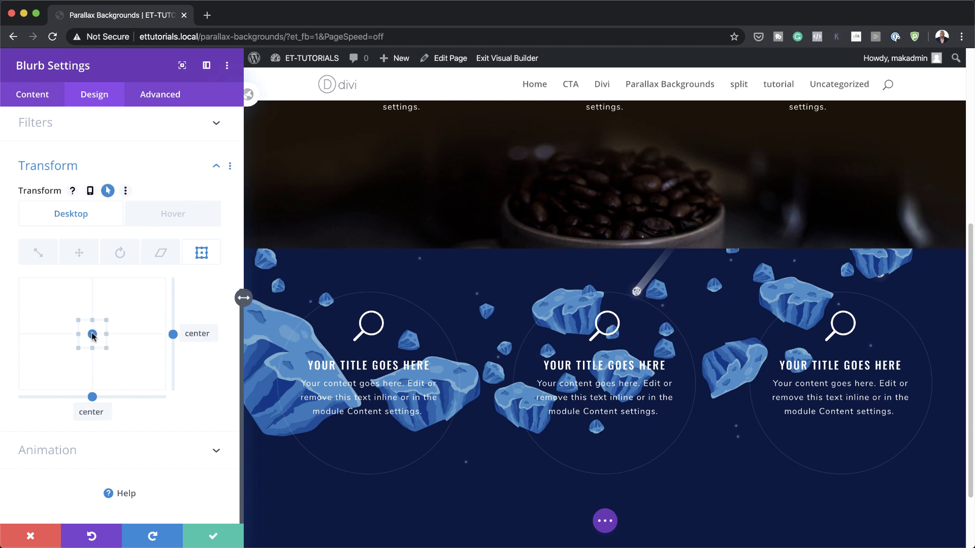
pyautogui.doubleClick(191, 334)
pyautogui.write('50%')
pyautogui.press('Tab')
pyautogui.write('50%')
pyautogui.press('Escape')
# Step: Set the third blurb's transform origin to right horizontally and center vertically, save its settings and exit the visual builder
pyautogui.click(777, 360)
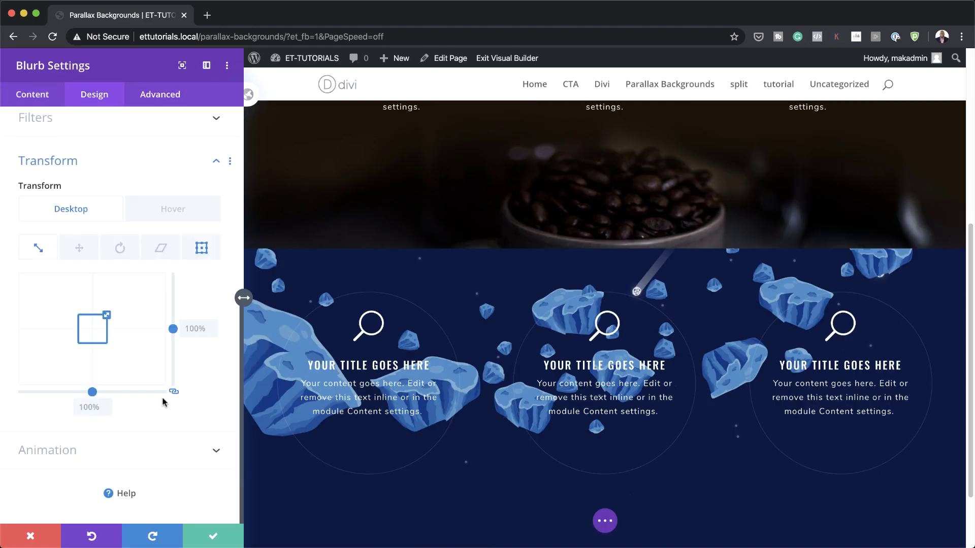
pyautogui.click(106, 335)
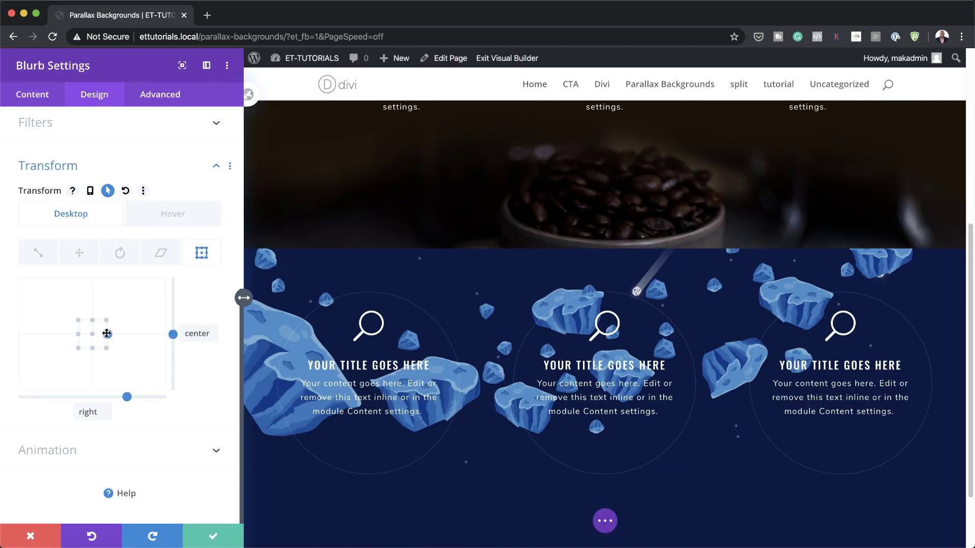
pyautogui.click(214, 536)
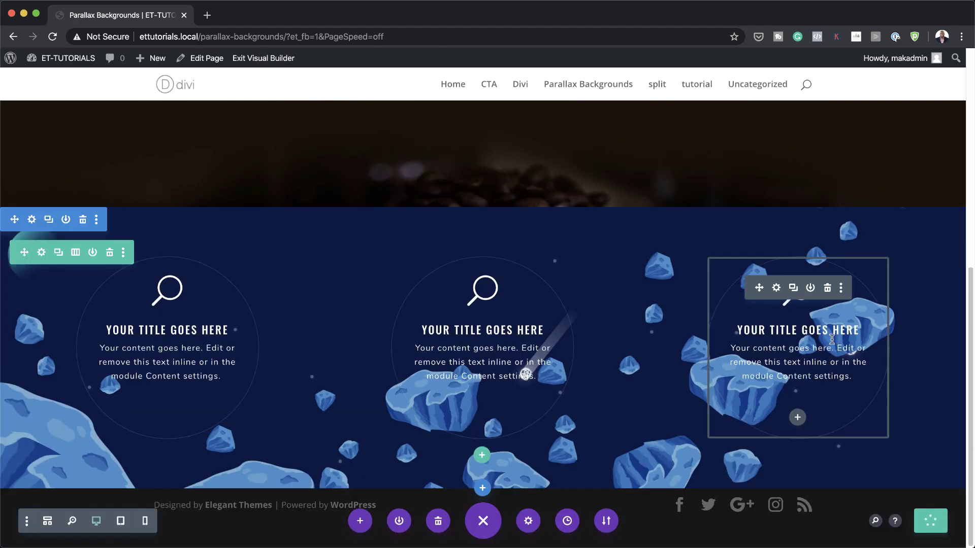
pyautogui.click(280, 60)
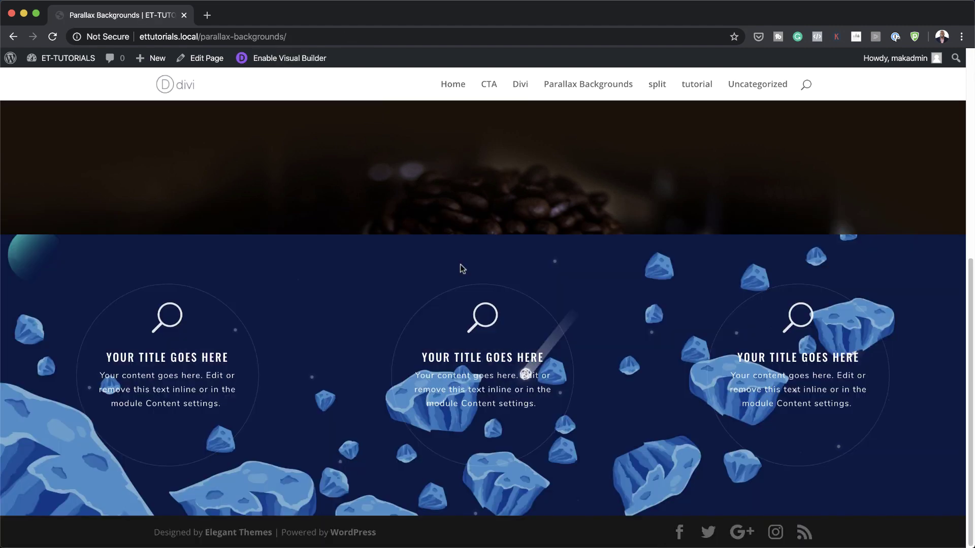